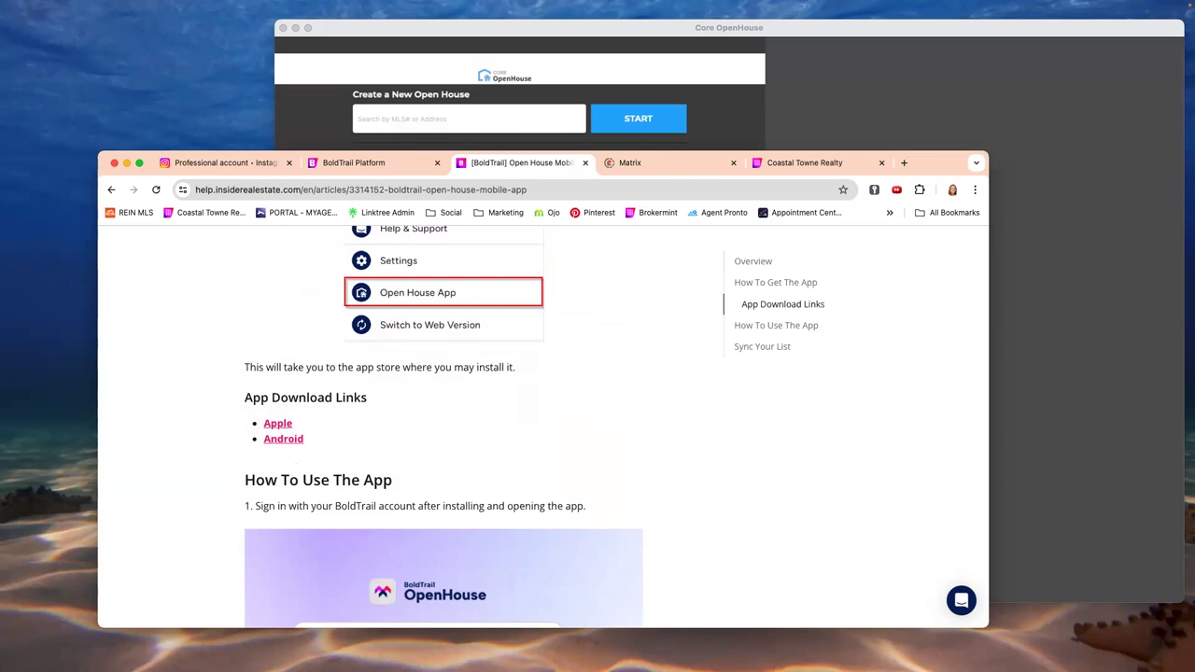
- Bring the Core OpenHouse window to the front, showing its three past open houses
{"action": "mouse_move", "coordinate": [386, 654]}
{"action": "left_click", "coordinate": [884, 99]}
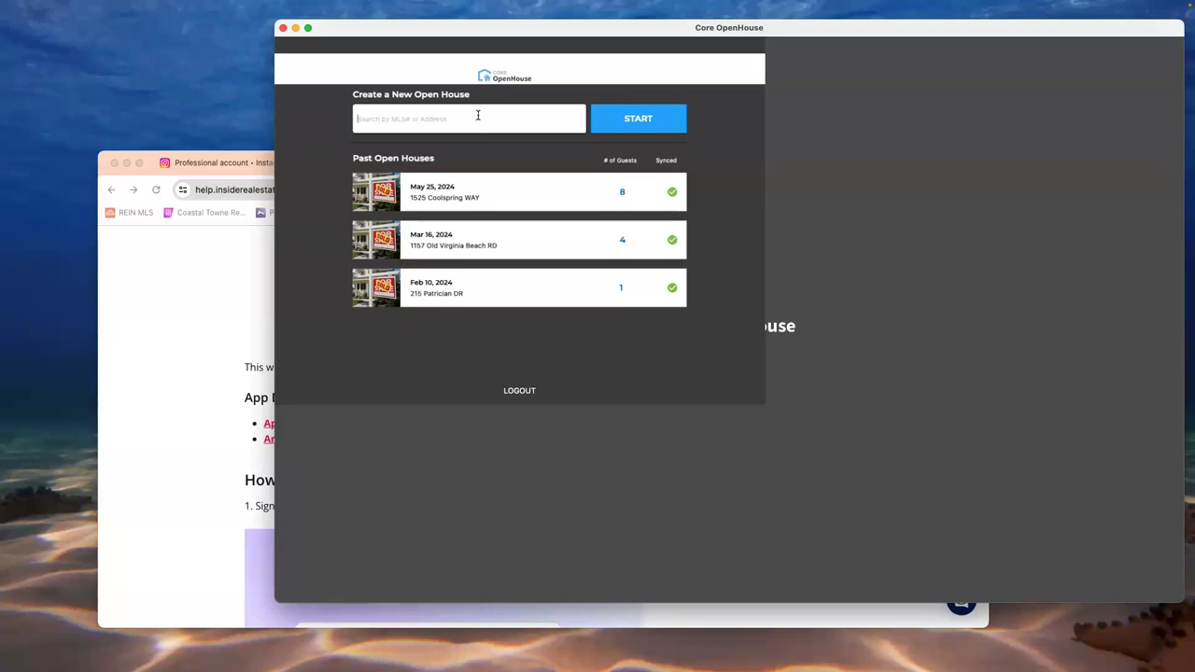
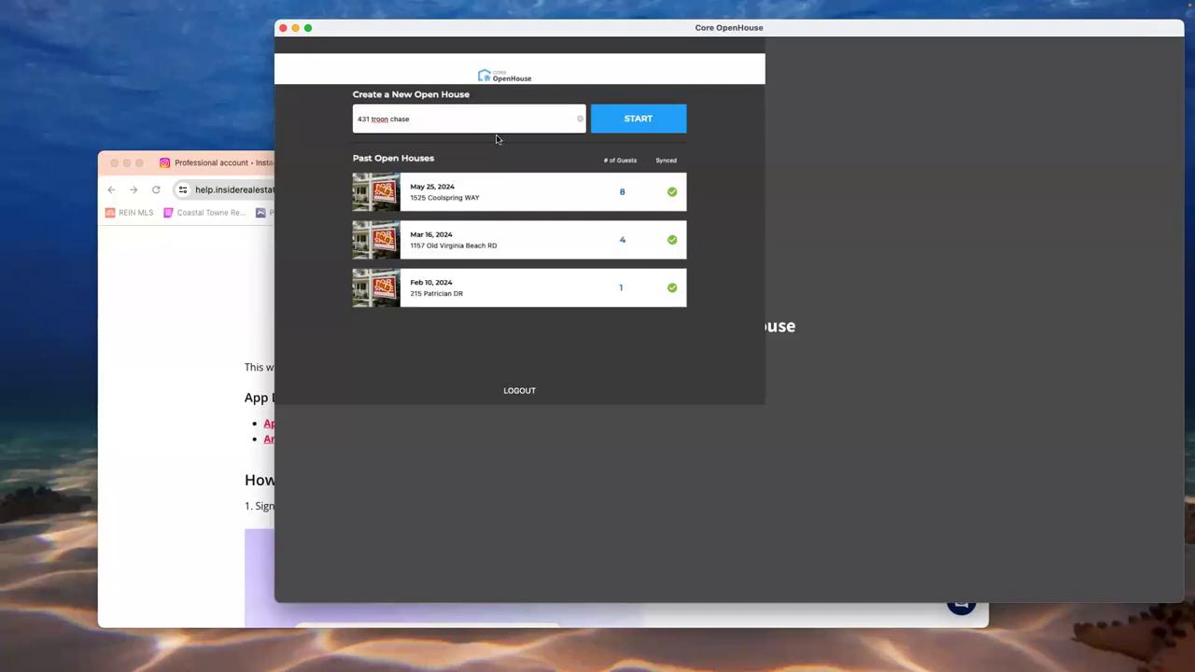
{"action": "left_click", "coordinate": [640, 118]}
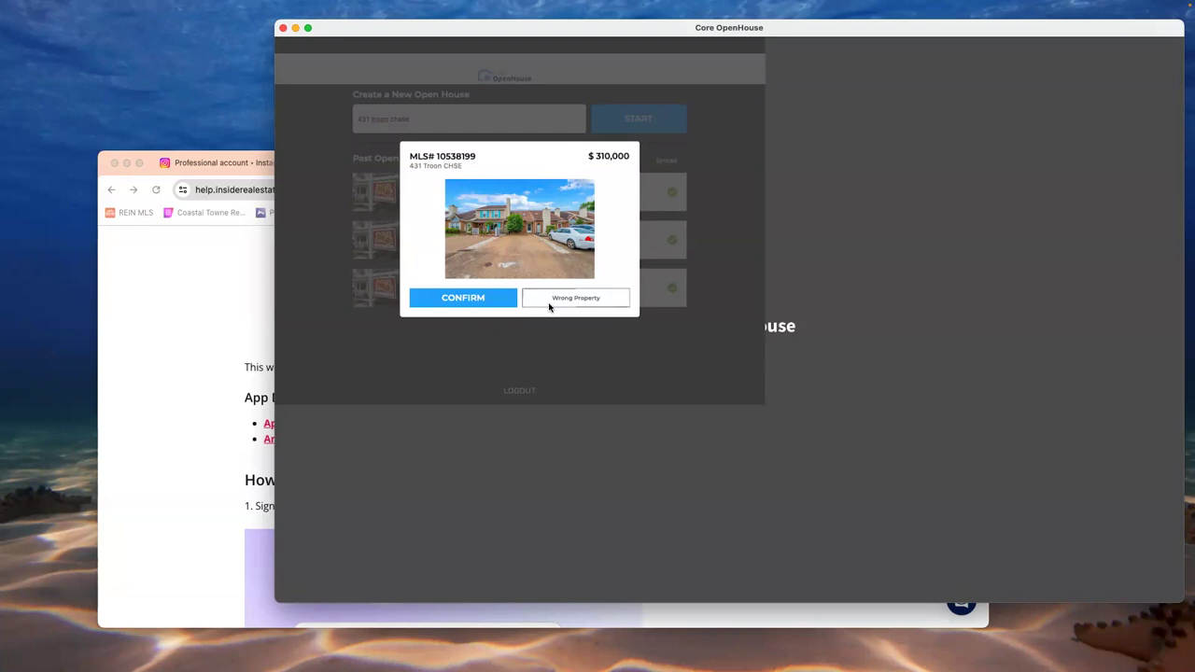
{"action": "left_click", "coordinate": [490, 296]}
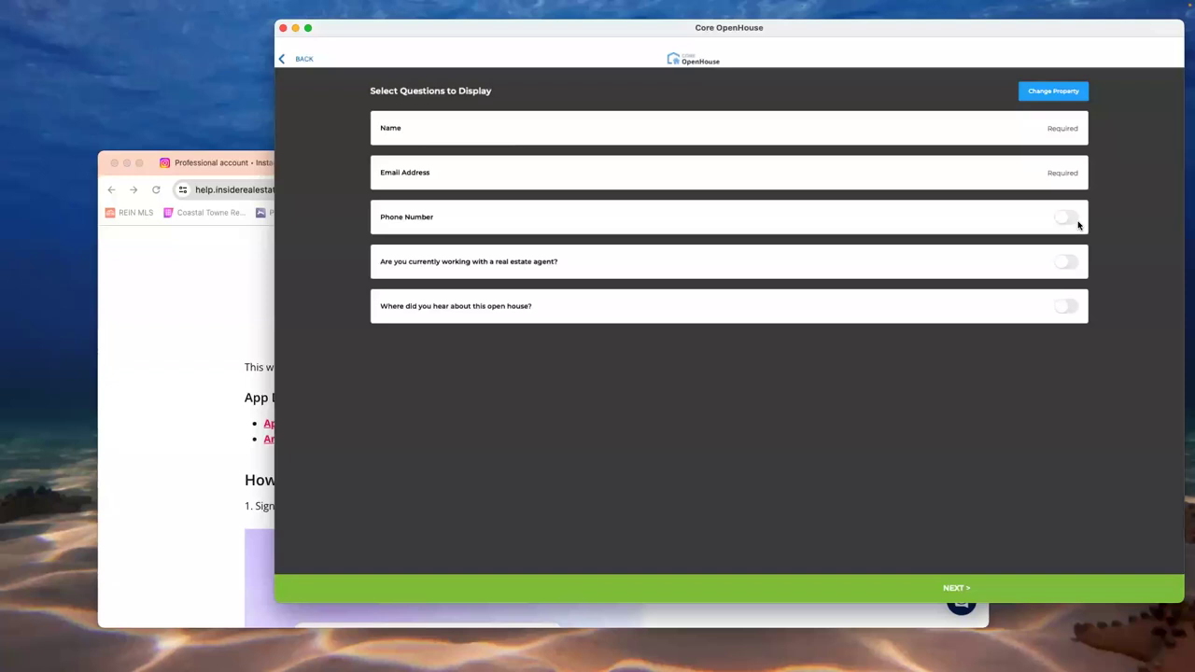
- Show a required Phone Number plus the agent and how-did-you-hear questions, then continue
{"action": "left_click", "coordinate": [1067, 218]}
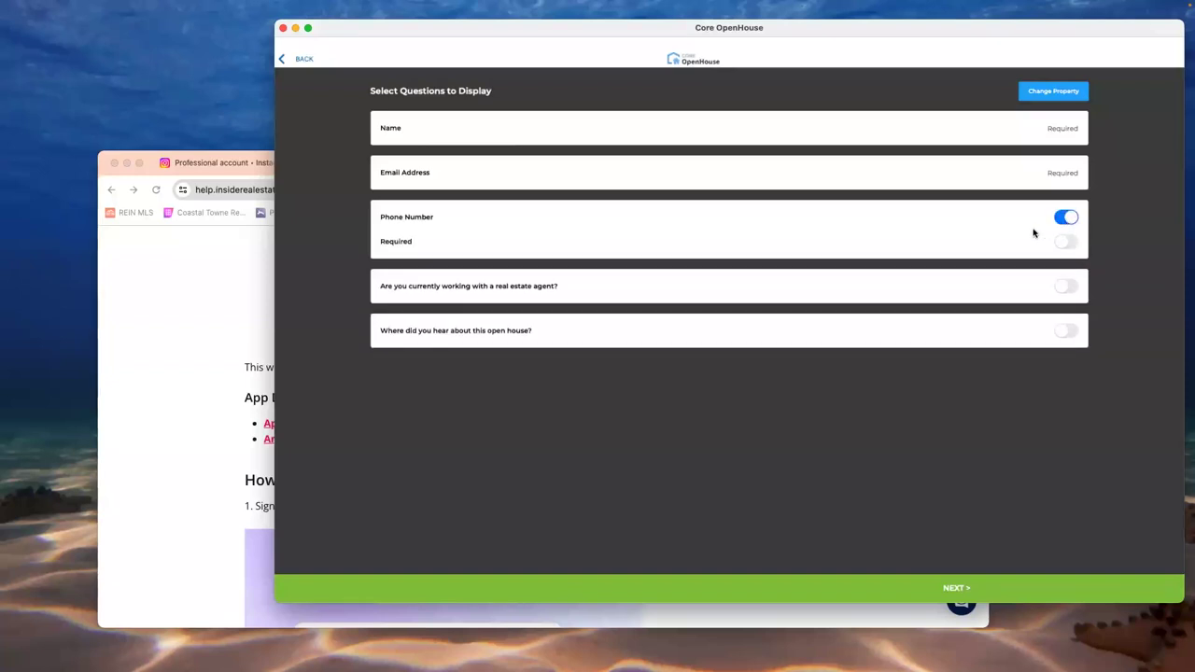
{"action": "left_click", "coordinate": [1073, 244]}
{"action": "left_click", "coordinate": [1066, 291]}
{"action": "left_click", "coordinate": [1072, 331]}
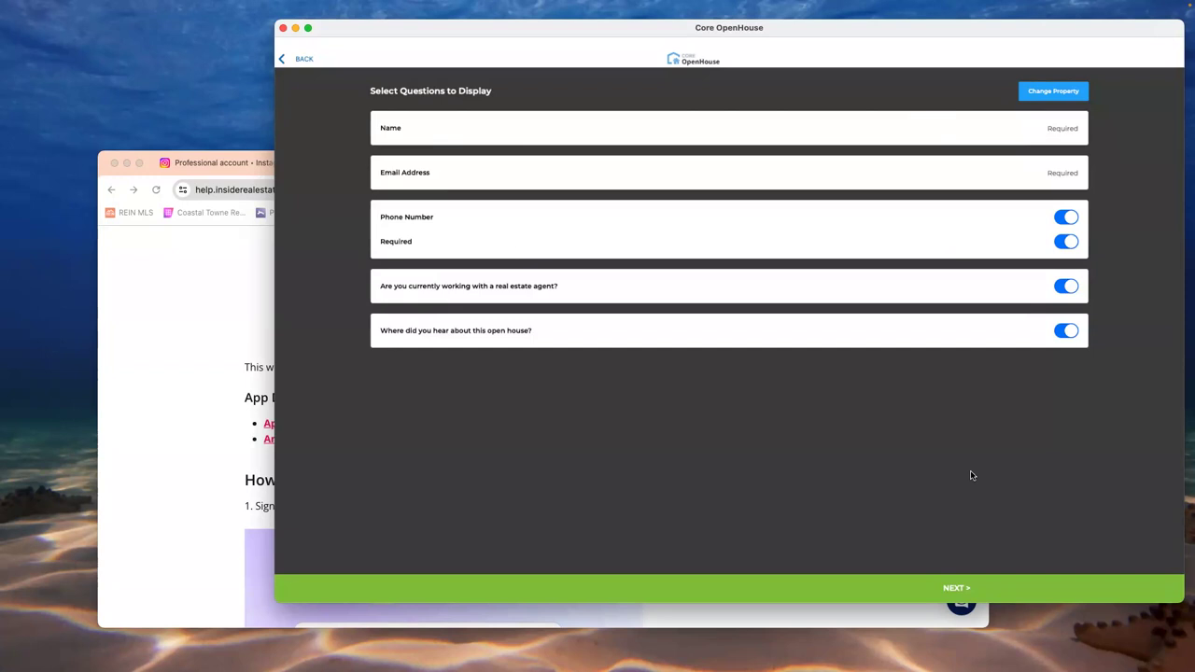
{"action": "left_click", "coordinate": [955, 588]}
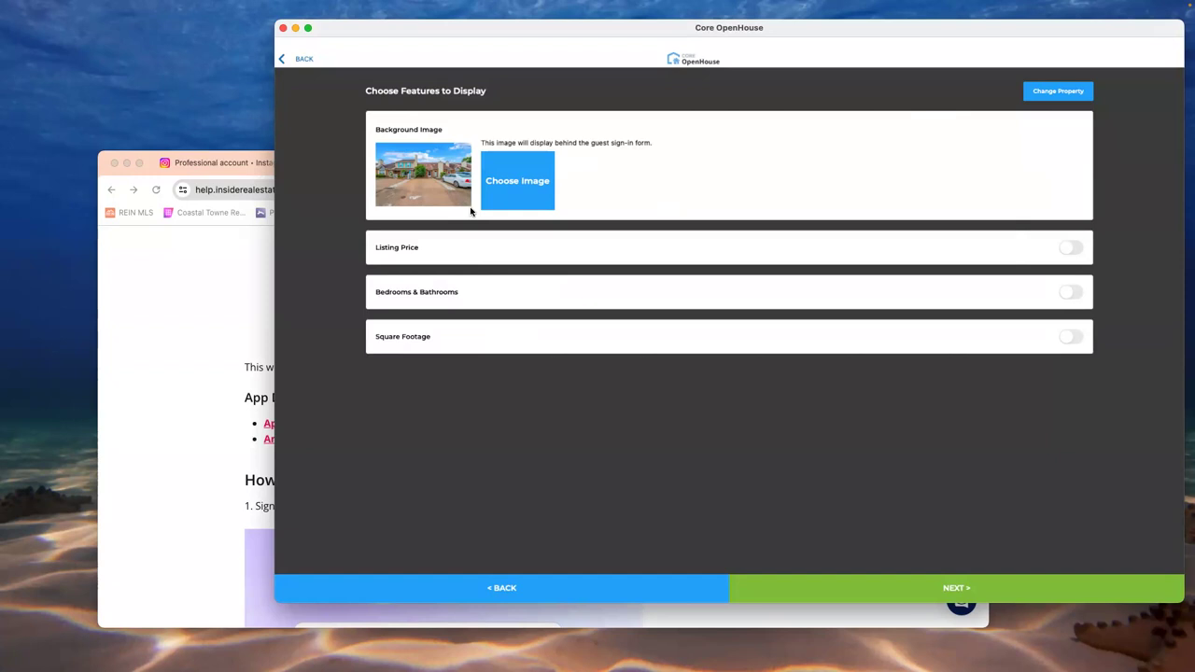
- Set the purple-sofa living-room photo, not the exterior shot, as the sign-in background
{"action": "left_click", "coordinate": [501, 192]}
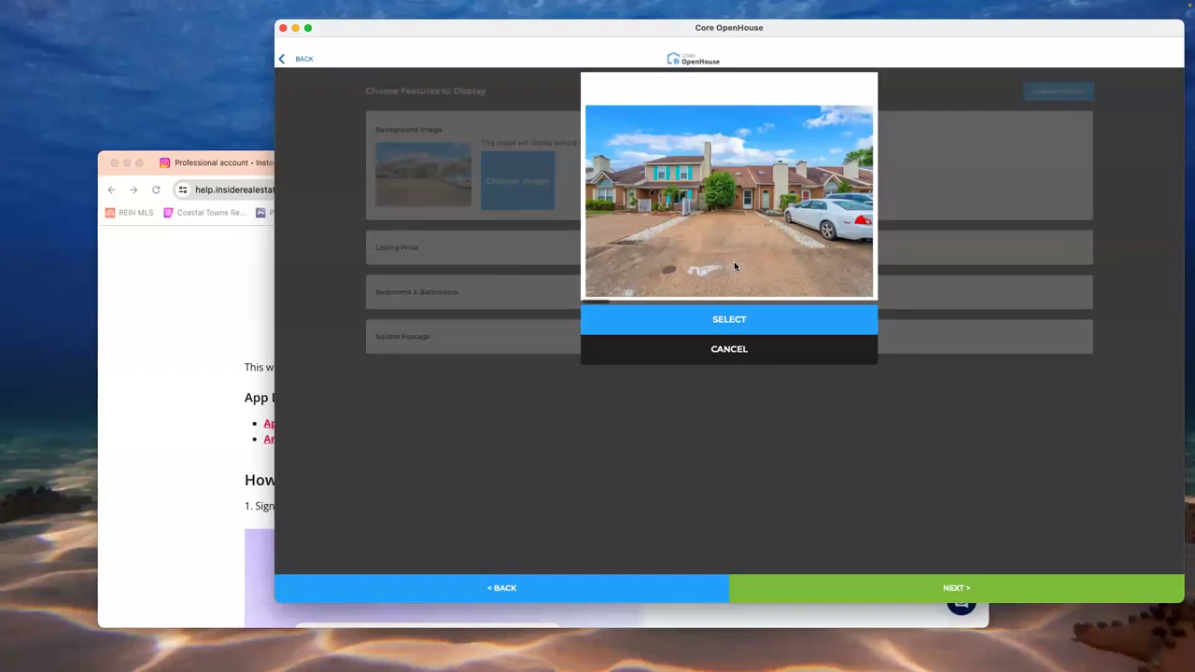
{"action": "left_click", "coordinate": [729, 319]}
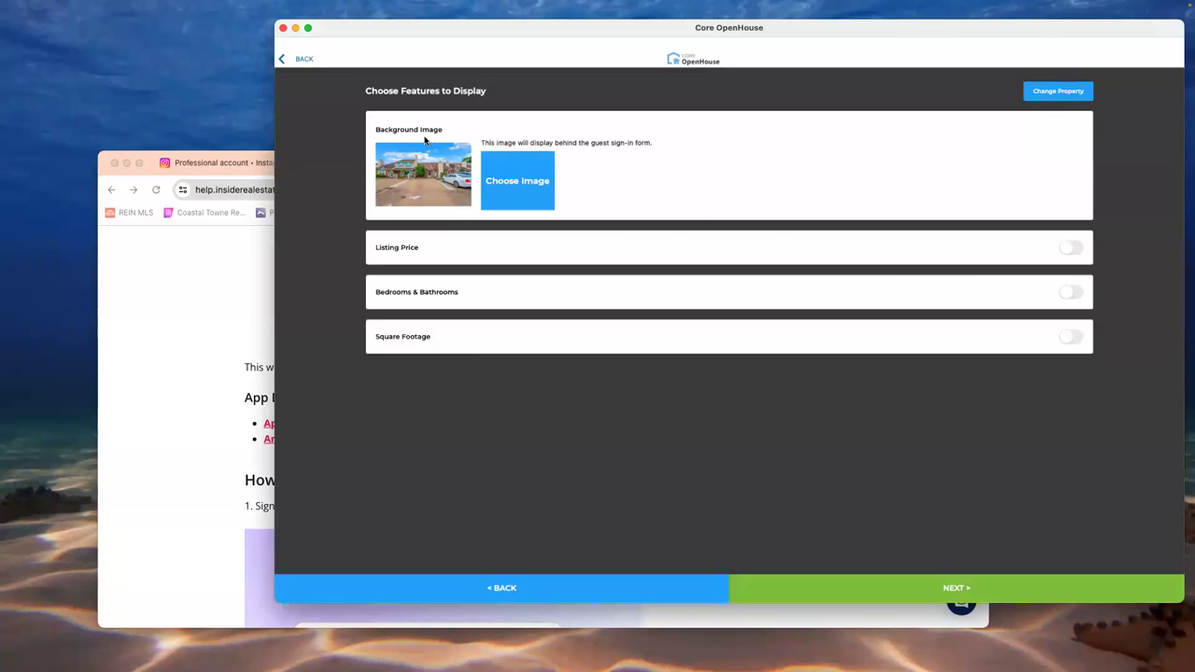
{"action": "left_click", "coordinate": [484, 188]}
{"action": "scroll", "coordinate": [745, 232], "scroll_direction": "right", "scroll_amount": 1}
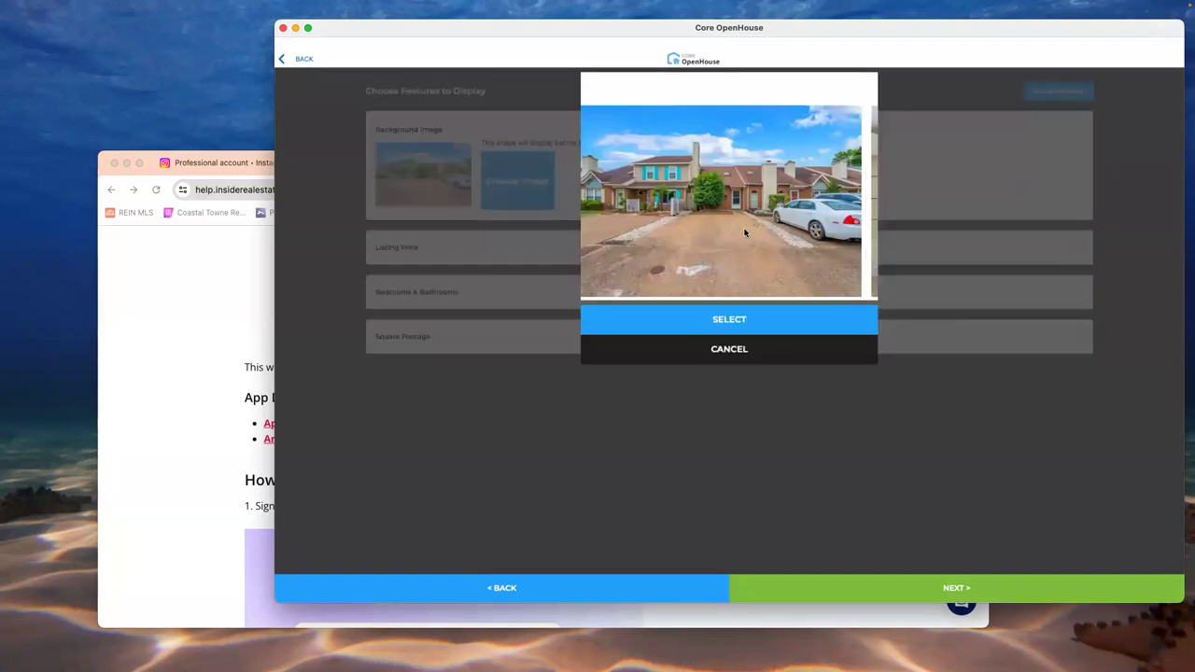
{"action": "scroll", "coordinate": [745, 232], "scroll_direction": "right", "scroll_amount": 3}
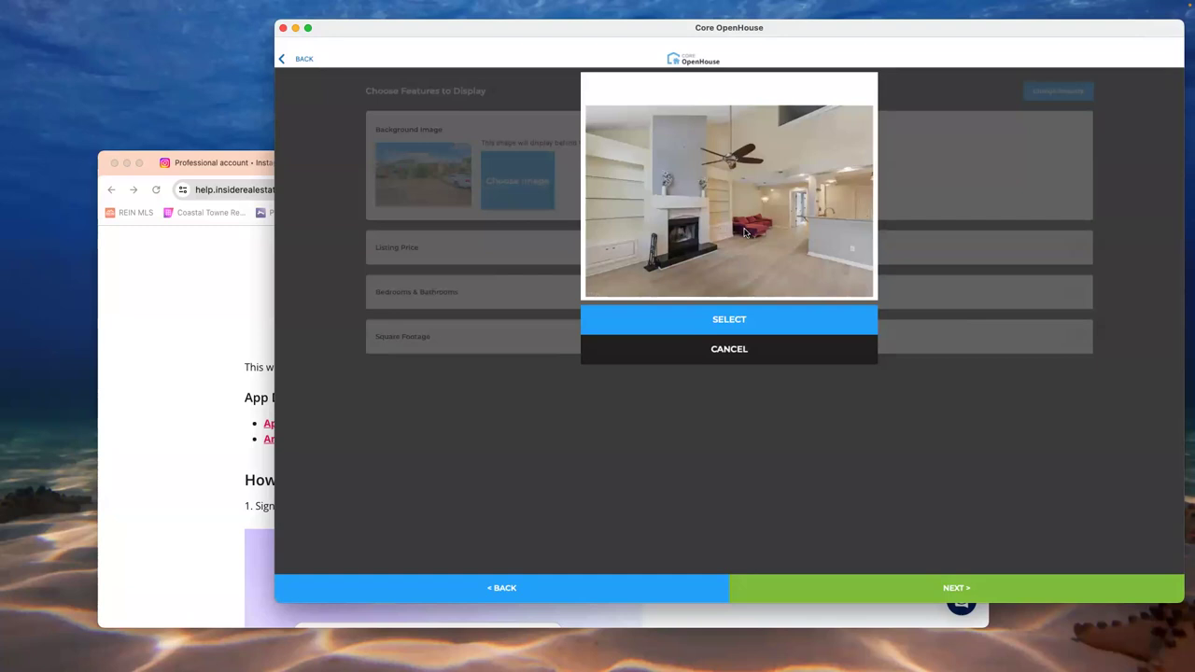
{"action": "scroll", "coordinate": [745, 232], "scroll_direction": "right", "scroll_amount": 3}
{"action": "scroll", "coordinate": [745, 232], "scroll_direction": "right", "scroll_amount": 3}
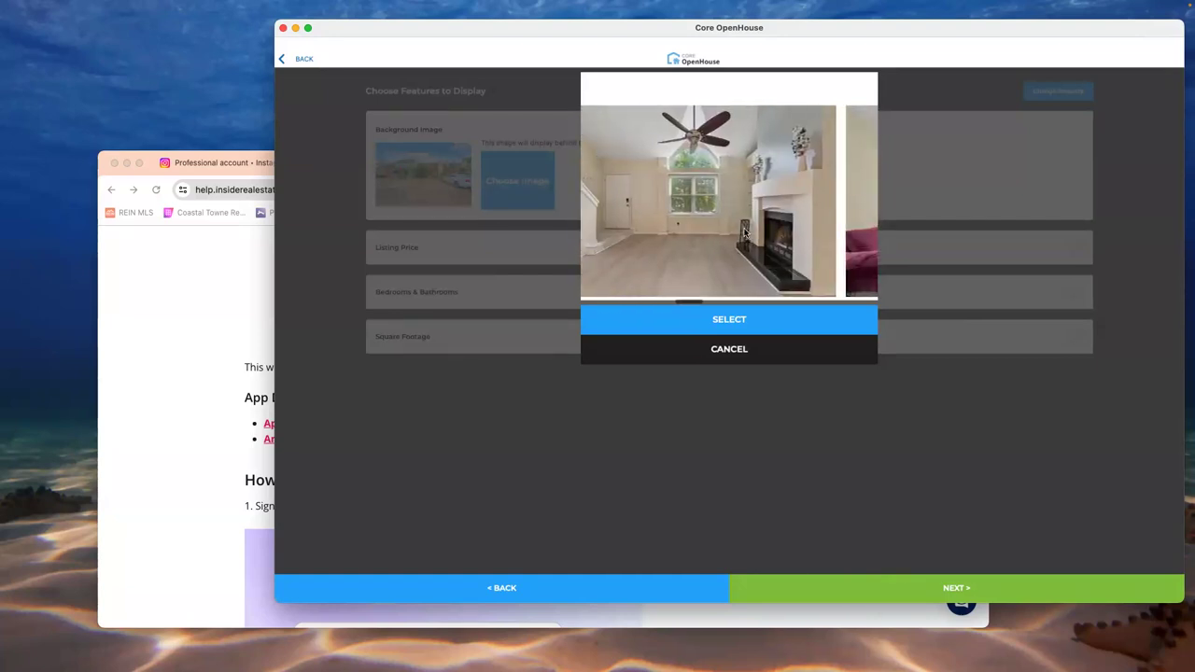
{"action": "scroll", "coordinate": [745, 232], "scroll_direction": "right", "scroll_amount": 3}
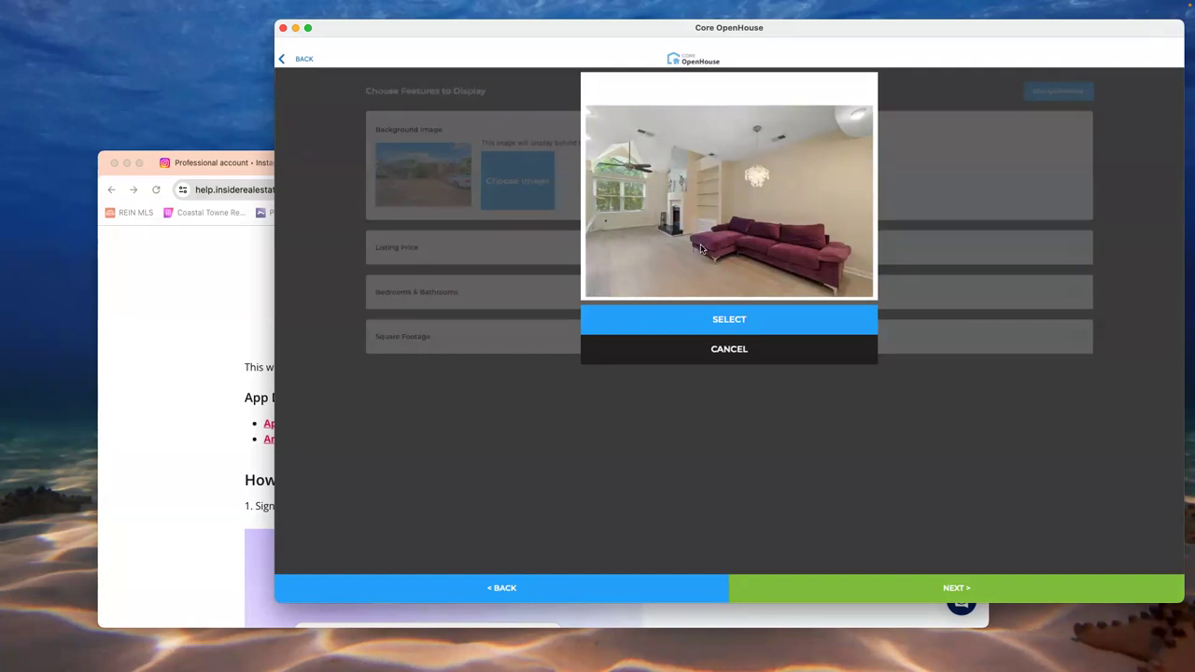
{"action": "left_click", "coordinate": [732, 318]}
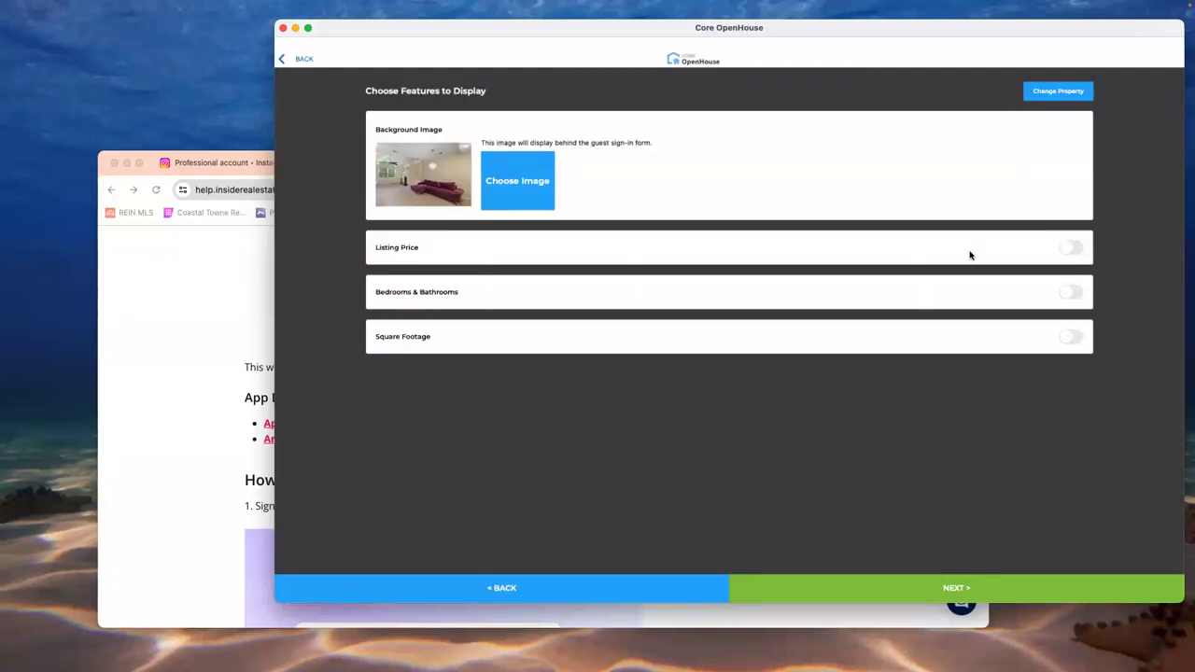
- Display Listing Price, Bedrooms & Bathrooms and Square Footage, then continue to hashtags
{"action": "left_click", "coordinate": [1069, 249]}
{"action": "left_click", "coordinate": [1071, 252]}
{"action": "left_click", "coordinate": [1071, 251]}
{"action": "left_click", "coordinate": [1072, 291]}
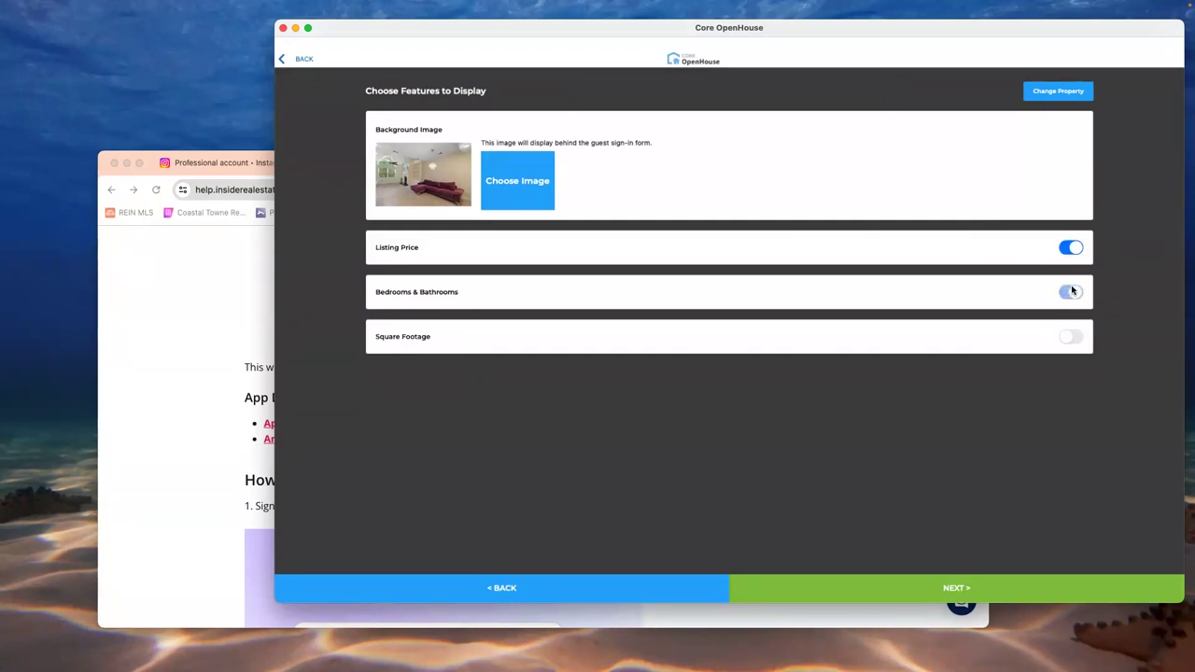
{"action": "left_click", "coordinate": [1071, 336]}
{"action": "left_click", "coordinate": [954, 590]}
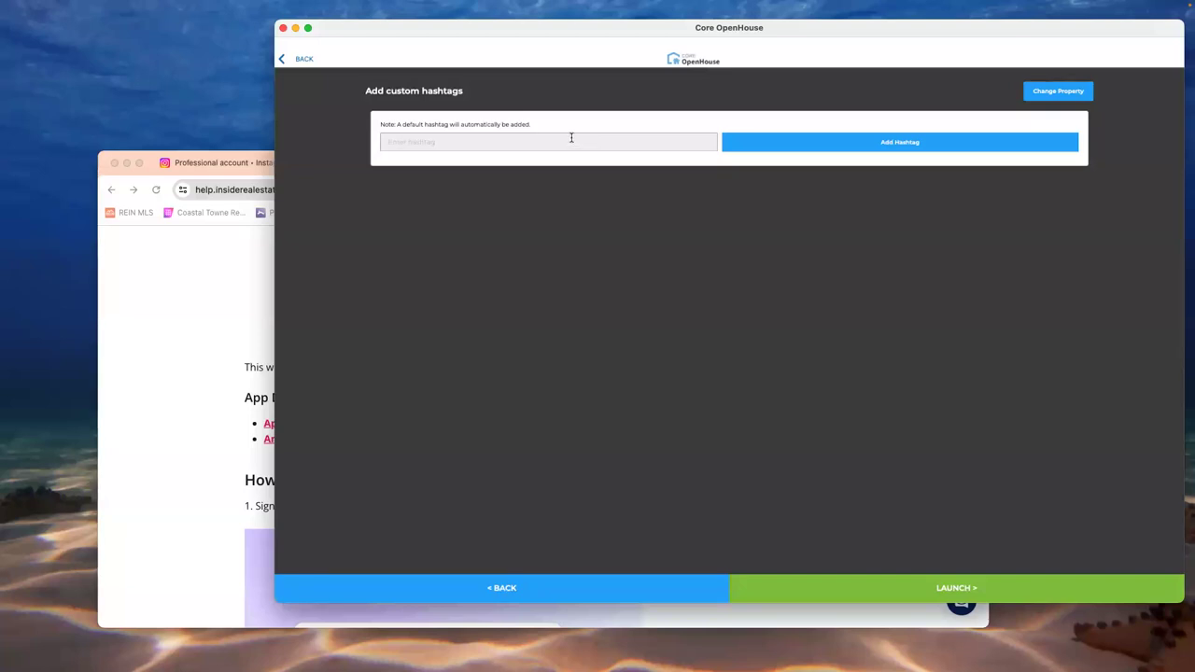
- Add the custom hashtag '#buyer' and launch the open house
{"action": "left_click", "coordinate": [572, 137]}
{"action": "type", "text": "#buyer"}
{"action": "left_click", "coordinate": [948, 589]}
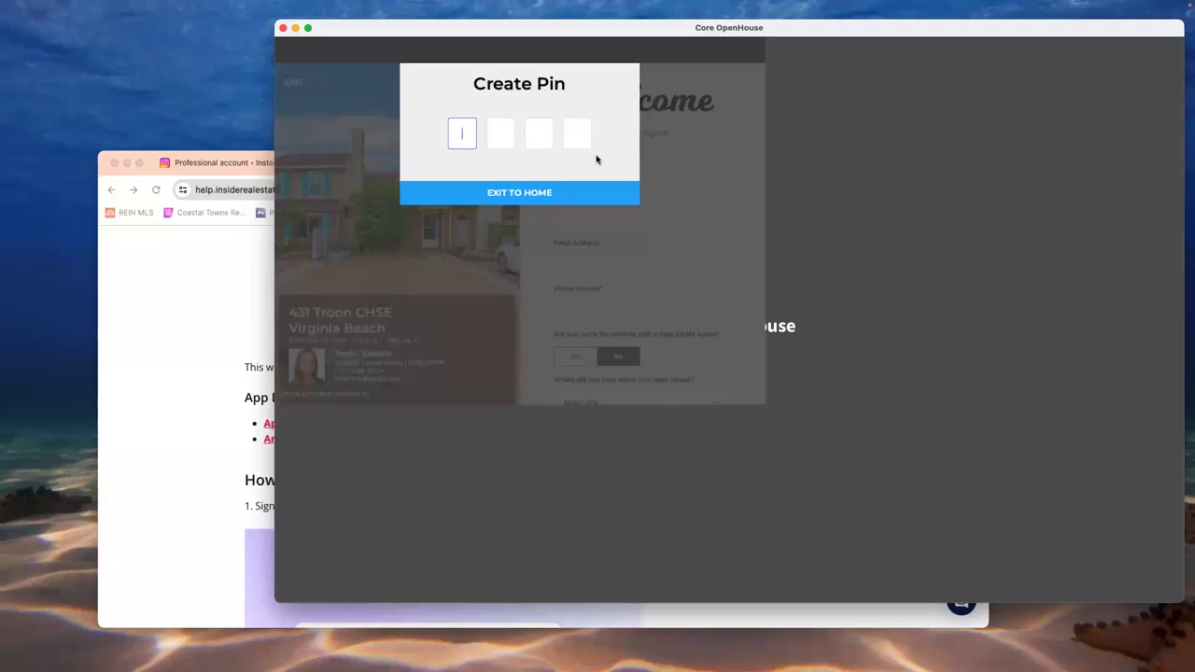
- Create a four-digit PIN and enter it again to confirm
{"action": "type", "text": "1234"}
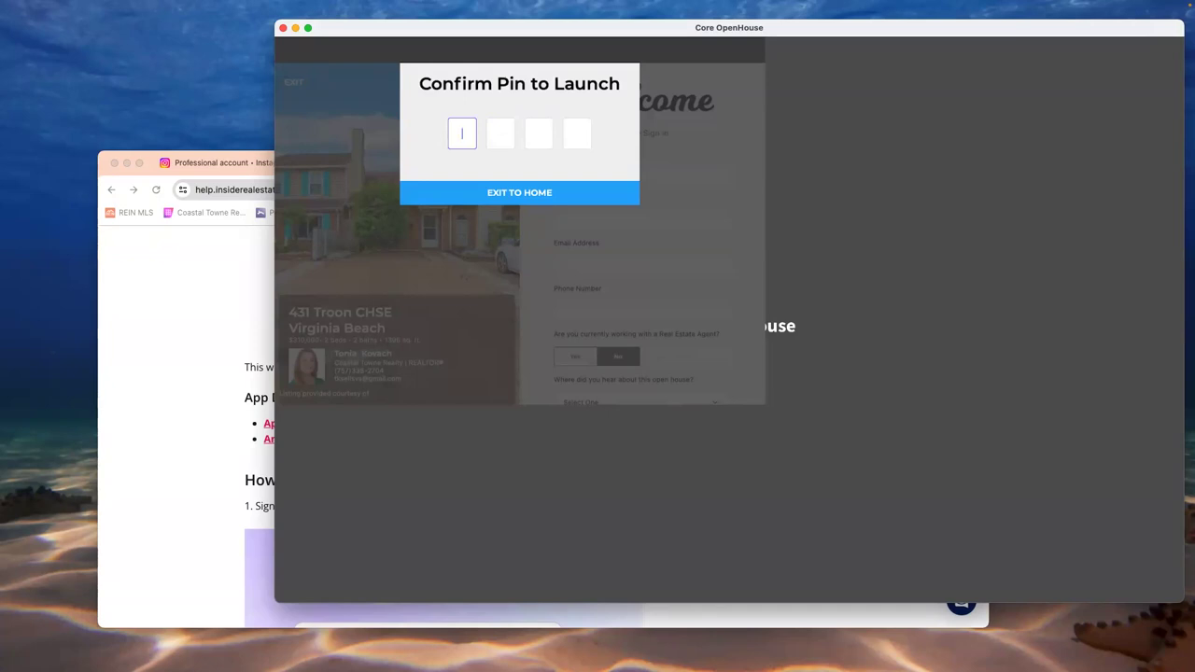
{"action": "type", "text": "1234"}
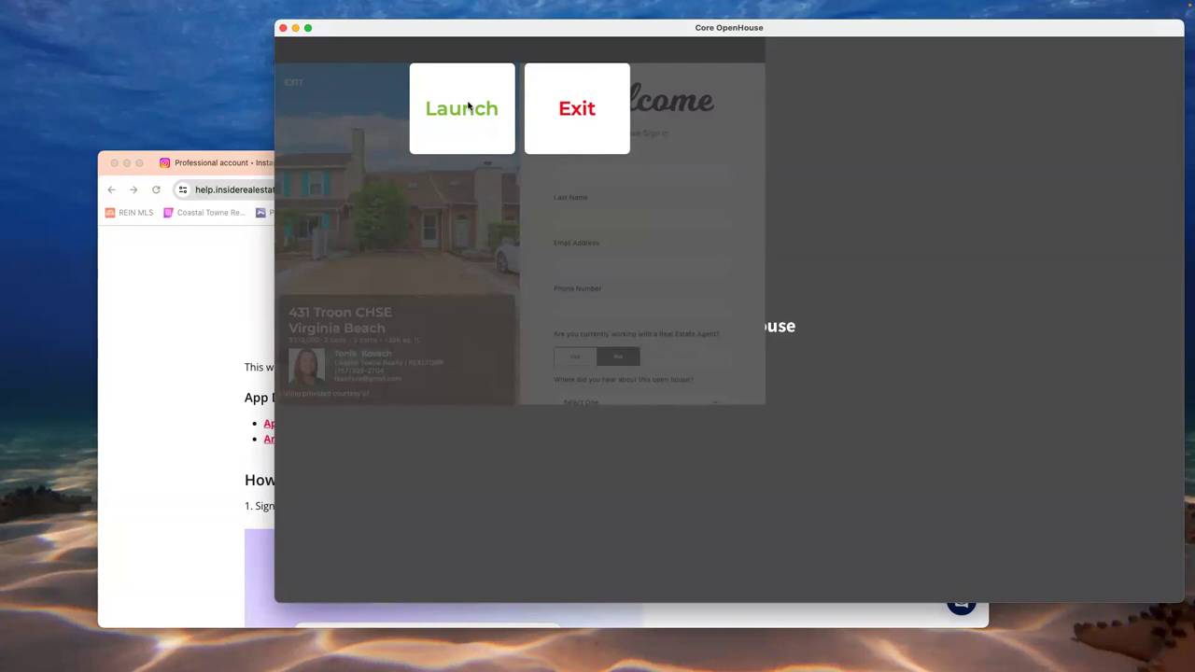
{"action": "left_click", "coordinate": [468, 107]}
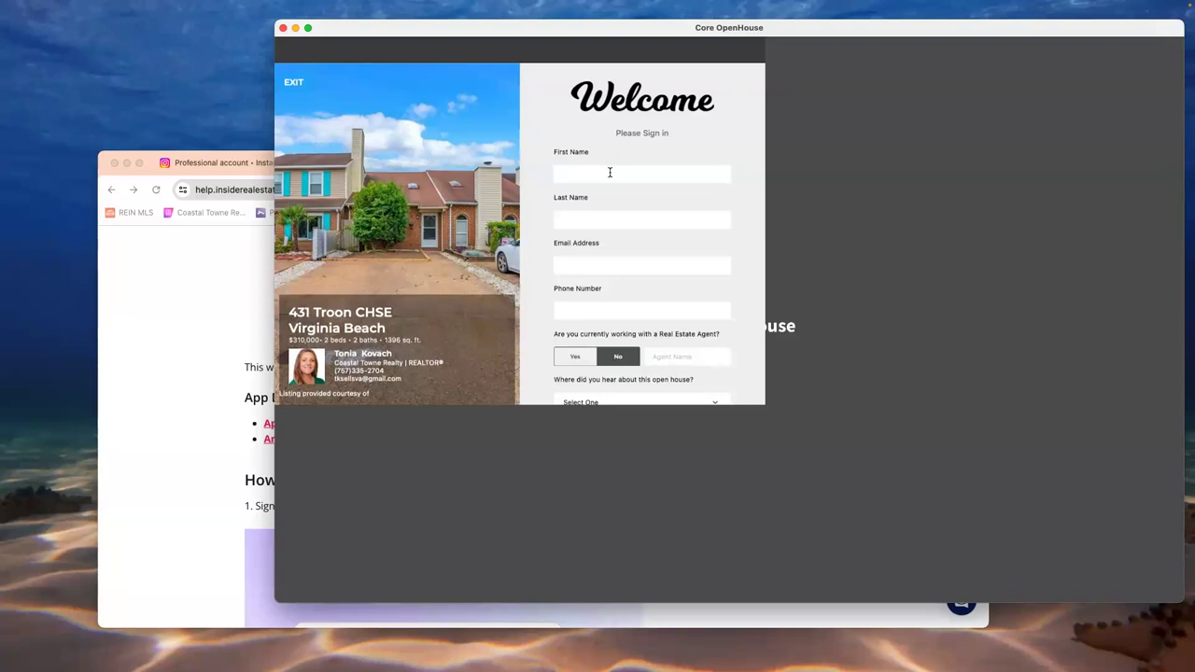
- Enter the test guest's first name, e-mail address and phone number
{"action": "left_click", "coordinate": [610, 172]}
{"action": "type", "text": "Wi"}
{"action": "type", "text": "Nilly"}
{"action": "left_click", "coordinate": [597, 273]}
{"action": "left_click", "coordinate": [580, 309]}
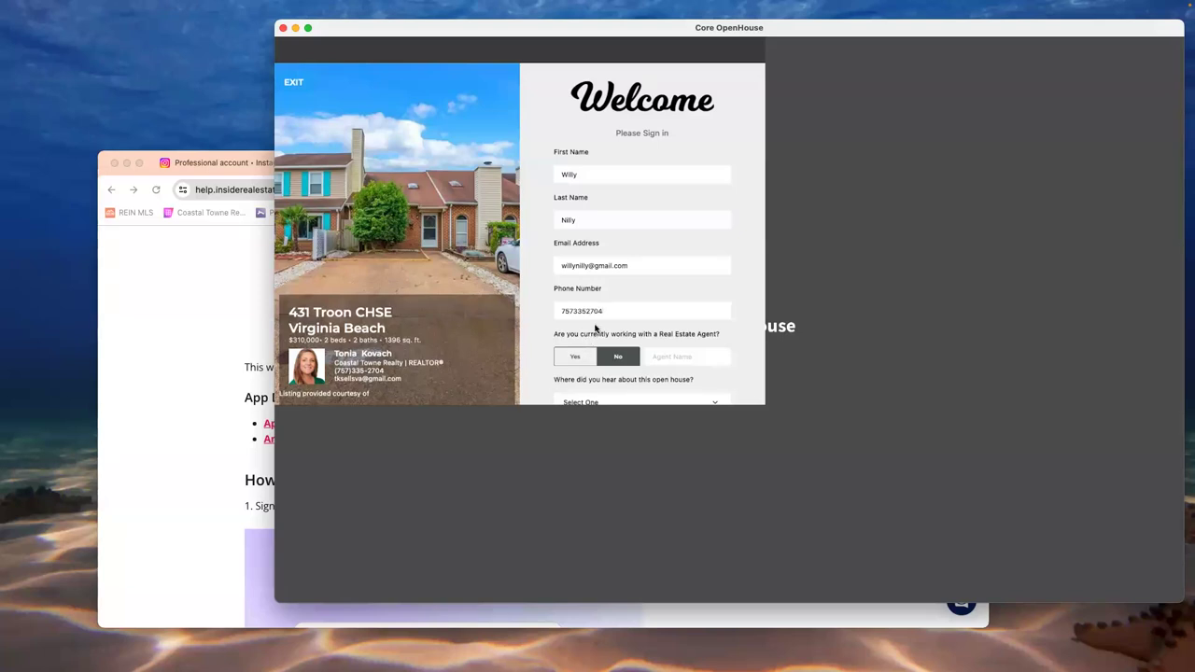
{"action": "scroll", "coordinate": [591, 331], "scroll_direction": "down", "scroll_amount": 3}
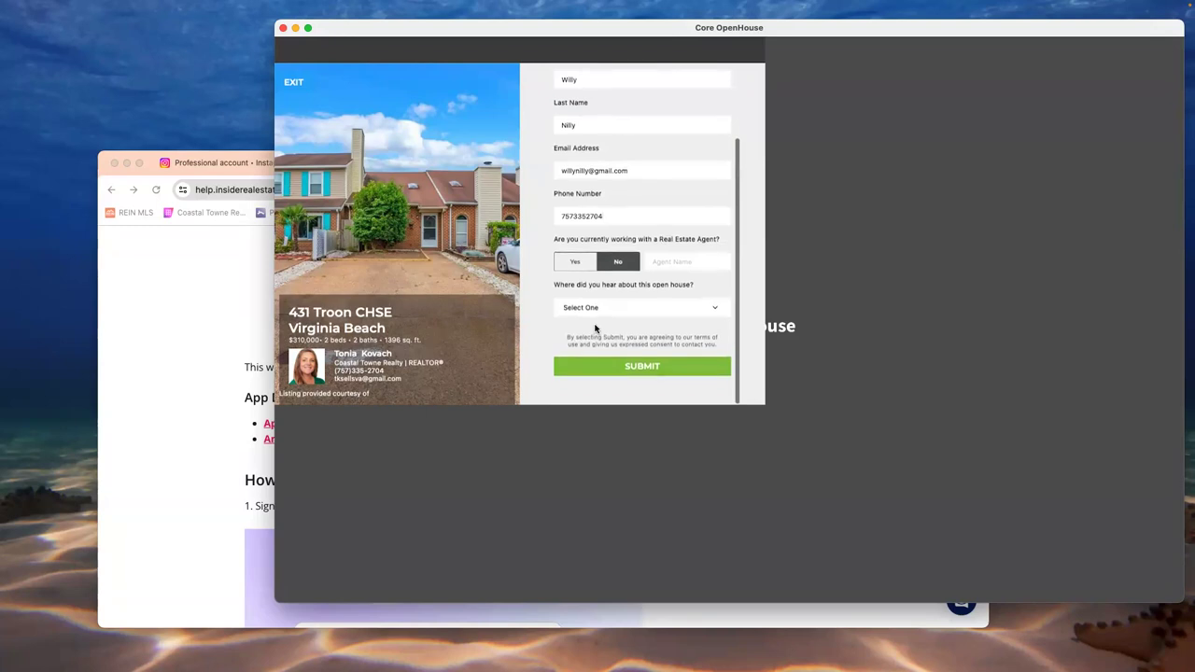
- Answer Yes to having an agent, enter the agent's name, choose Online, and submit
{"action": "left_click", "coordinate": [592, 267]}
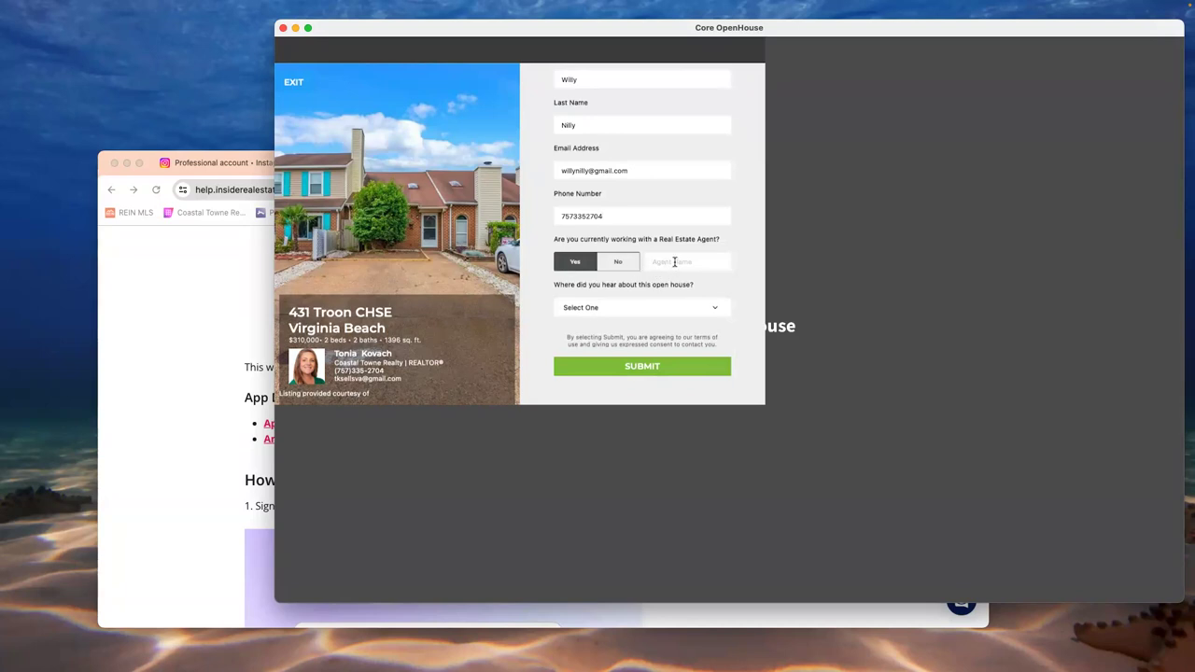
{"action": "left_click", "coordinate": [674, 262]}
{"action": "left_click", "coordinate": [718, 315]}
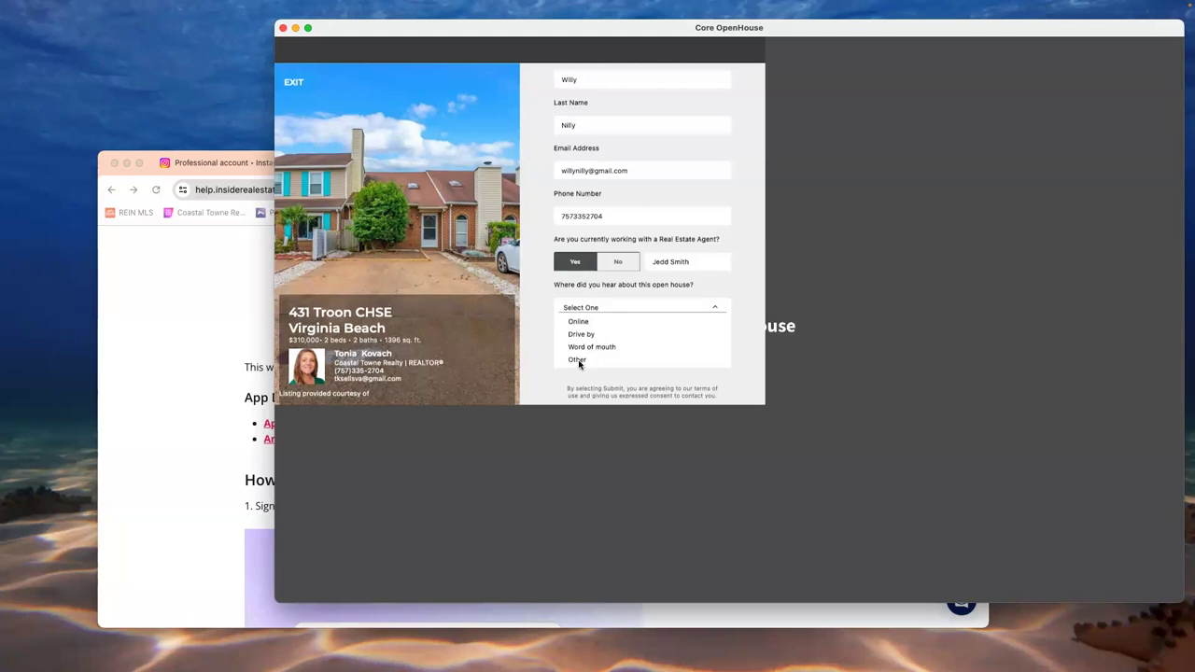
{"action": "left_click", "coordinate": [585, 322]}
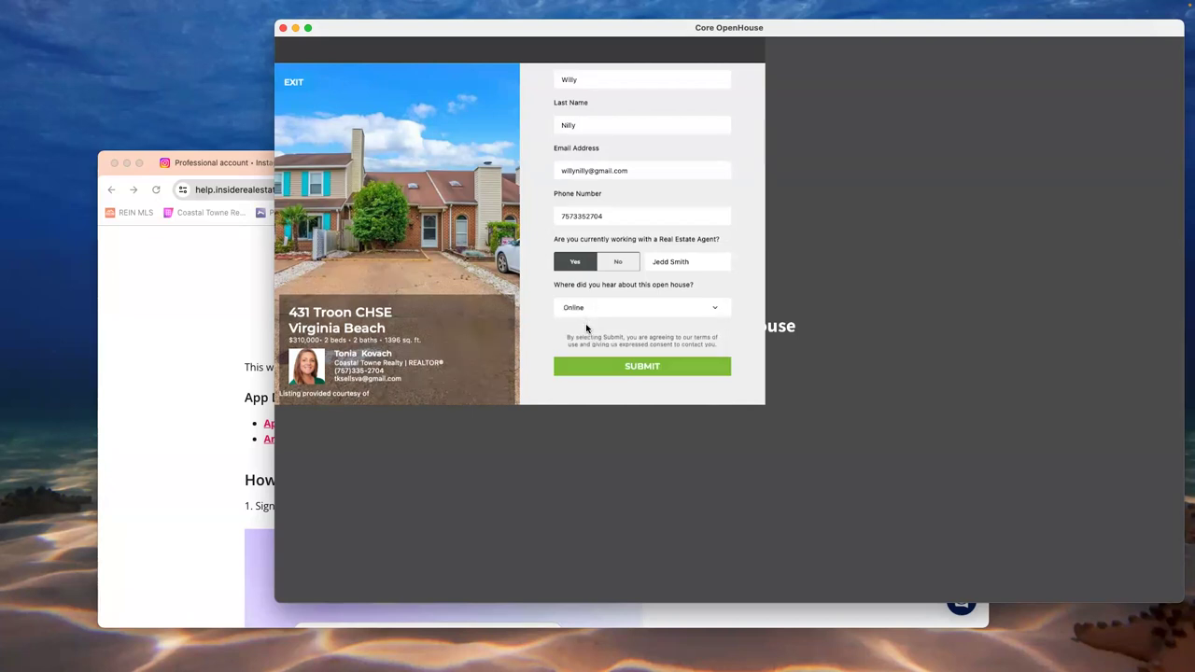
{"action": "left_click", "coordinate": [632, 366]}
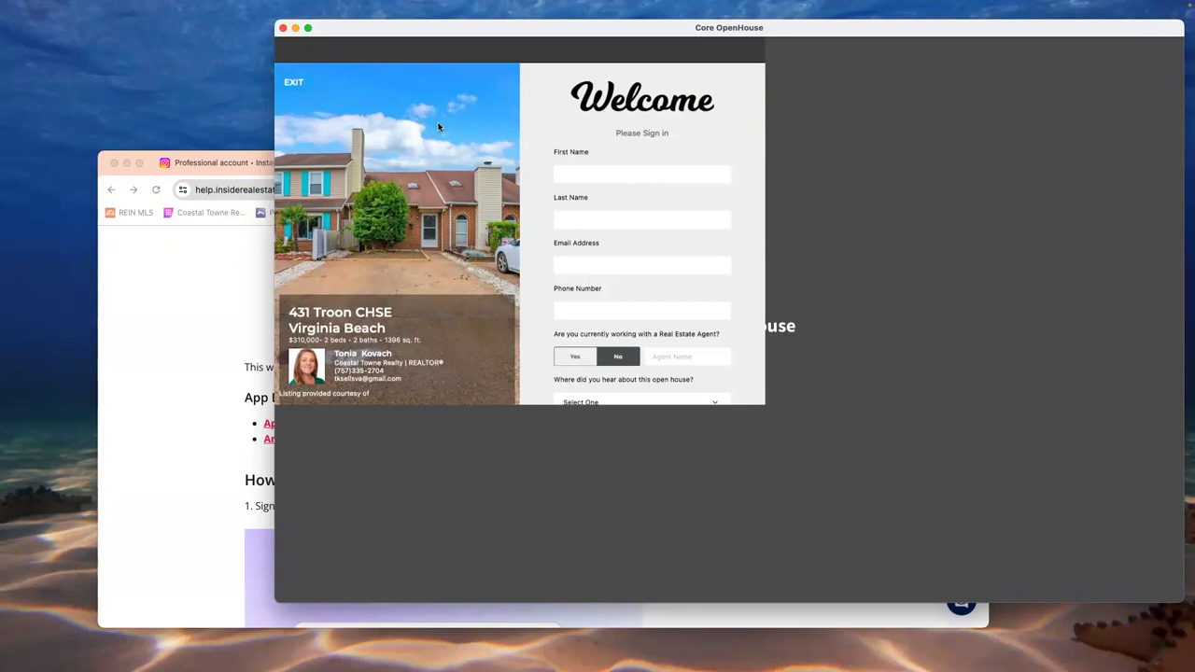
- Once the sign-in form resets, begin exiting the running open house to get the exit PIN prompt
{"action": "left_click", "coordinate": [291, 86]}
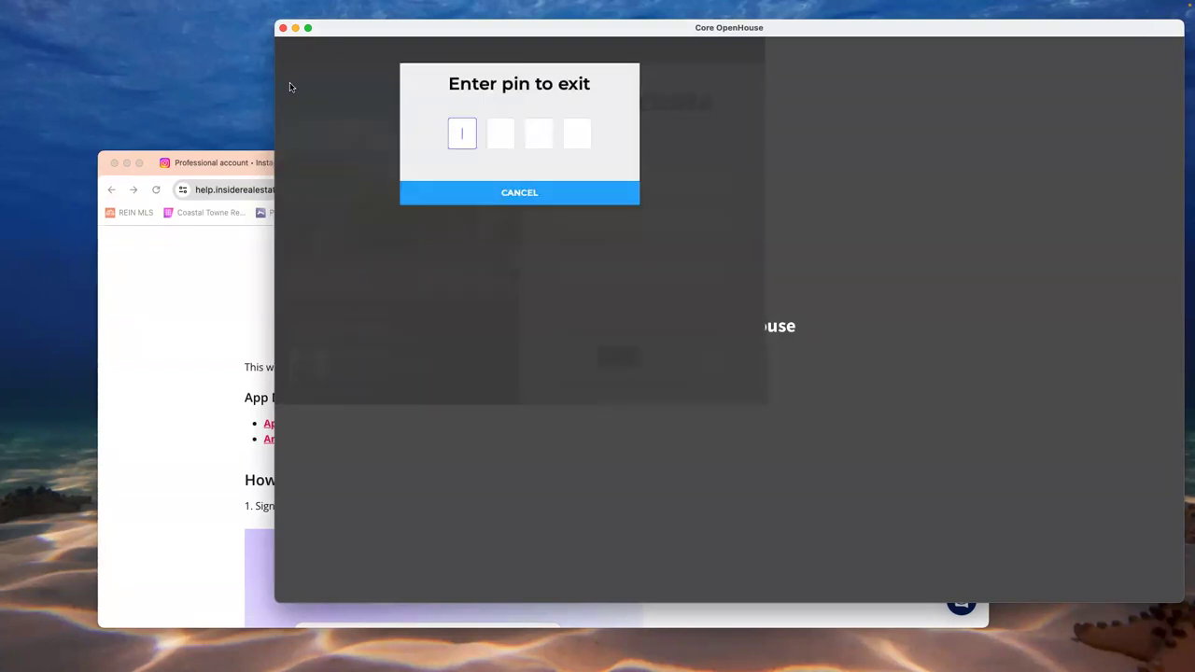
- Enter the exit PIN, check the Jul 3, 2024 session's guest, then switch to BoldTrail Platform in Chrome
{"action": "type", "text": "1234"}
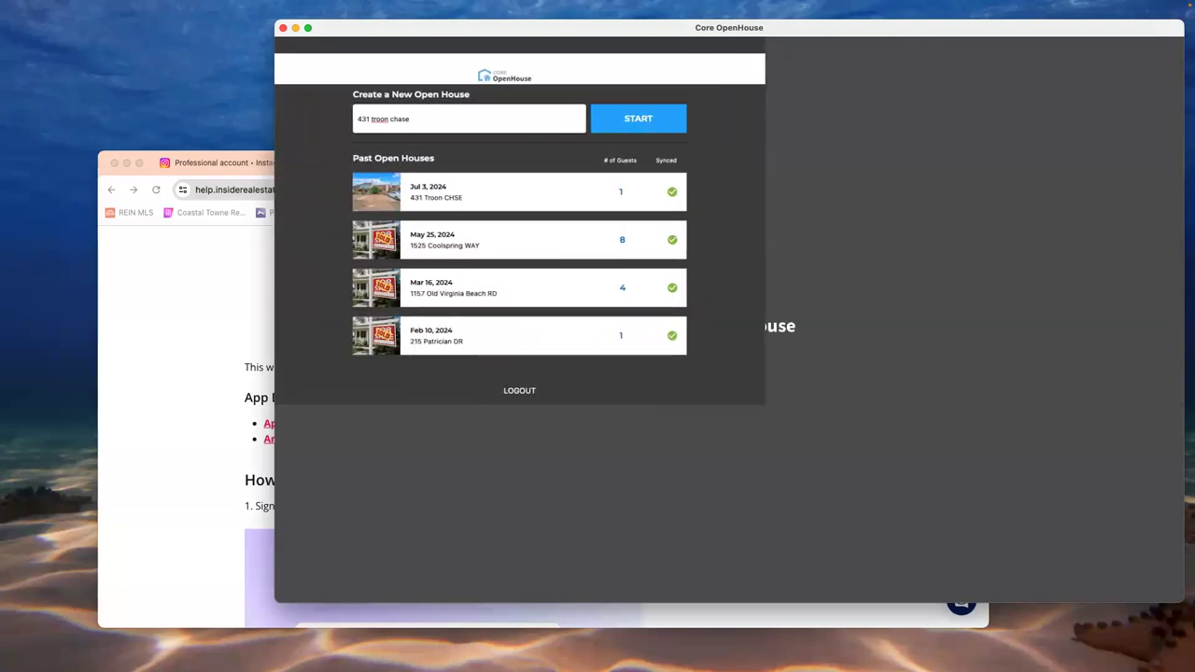
{"action": "mouse_move", "coordinate": [339, 6]}
{"action": "left_click", "coordinate": [504, 200]}
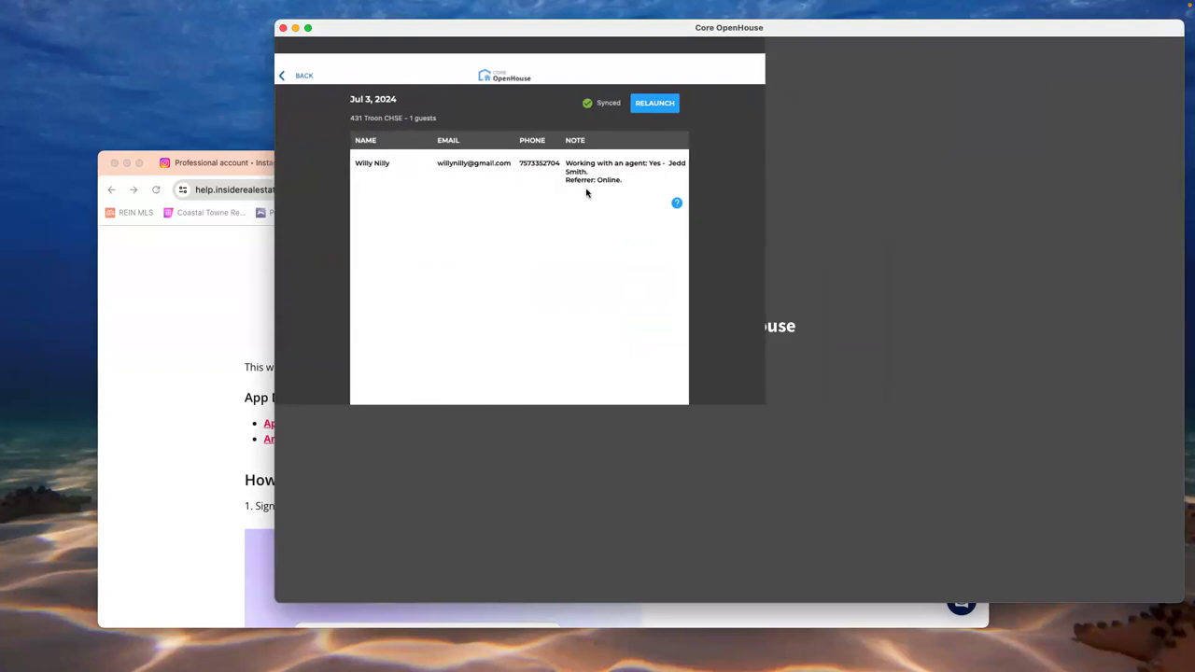
{"action": "left_click", "coordinate": [312, 79]}
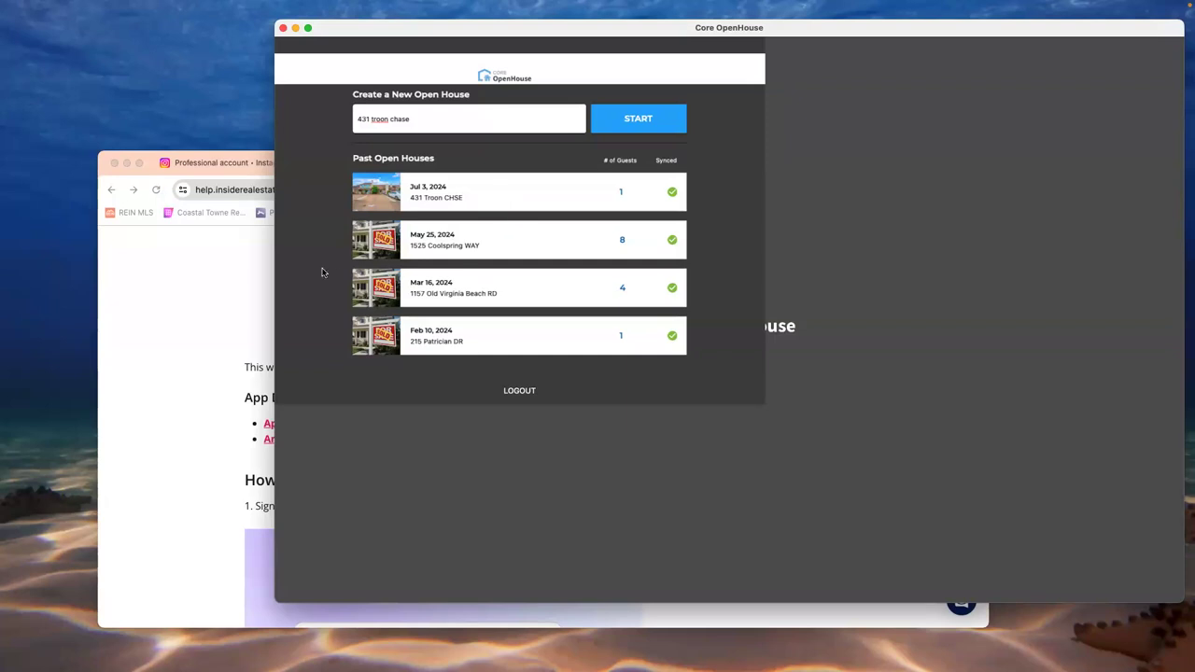
{"action": "left_click", "coordinate": [222, 310]}
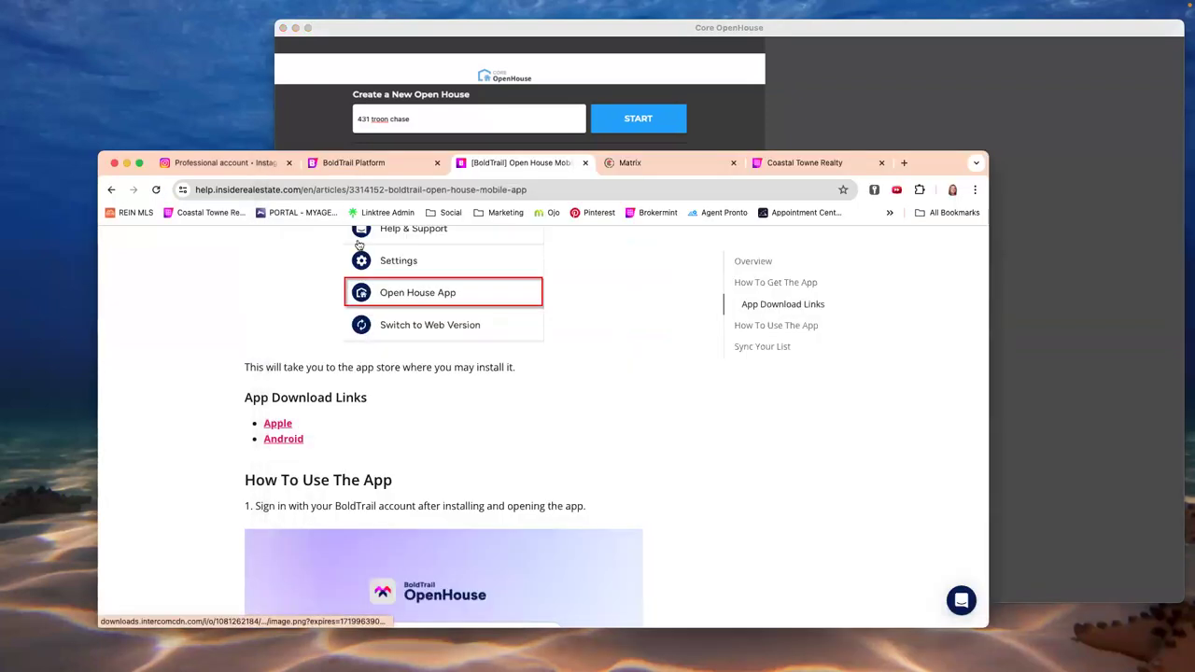
{"action": "left_click", "coordinate": [351, 166]}
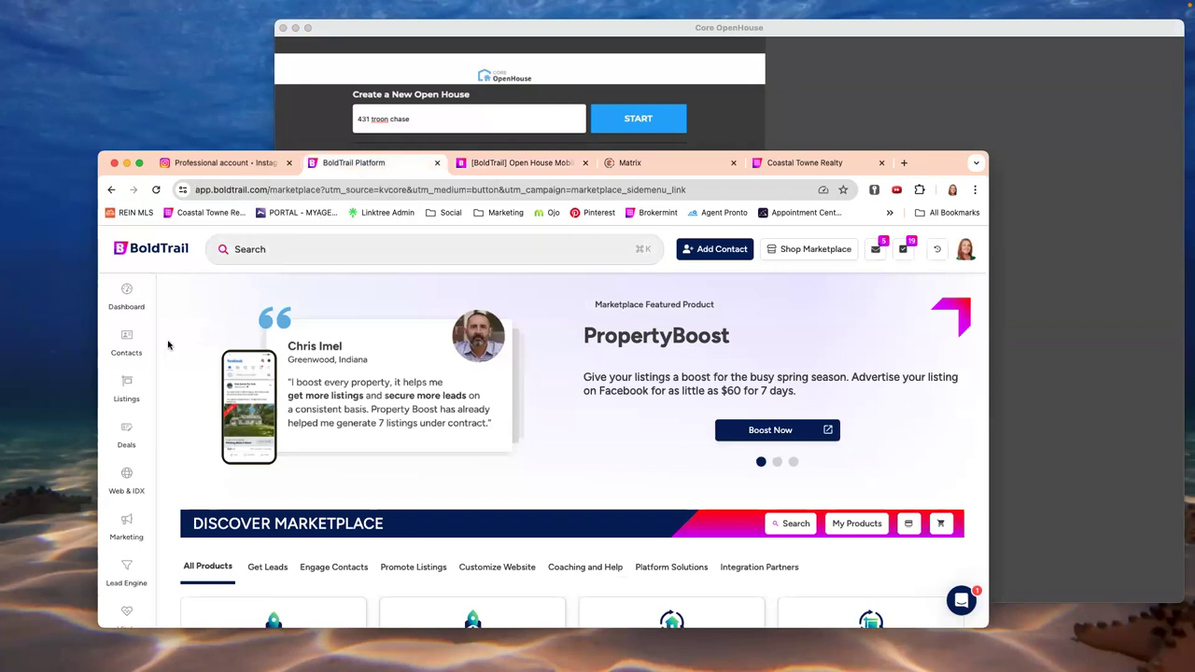
- Open the new test guest's record from the top of the BoldTrail Contacts list
{"action": "left_click", "coordinate": [139, 357]}
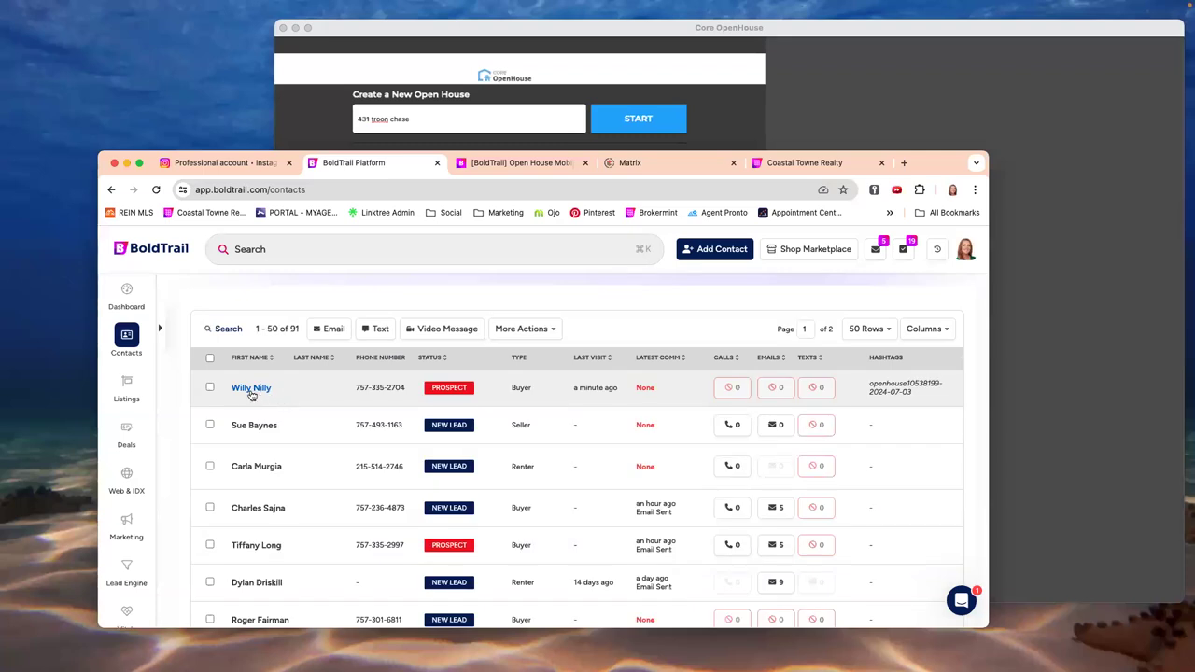
{"action": "left_click", "coordinate": [250, 390]}
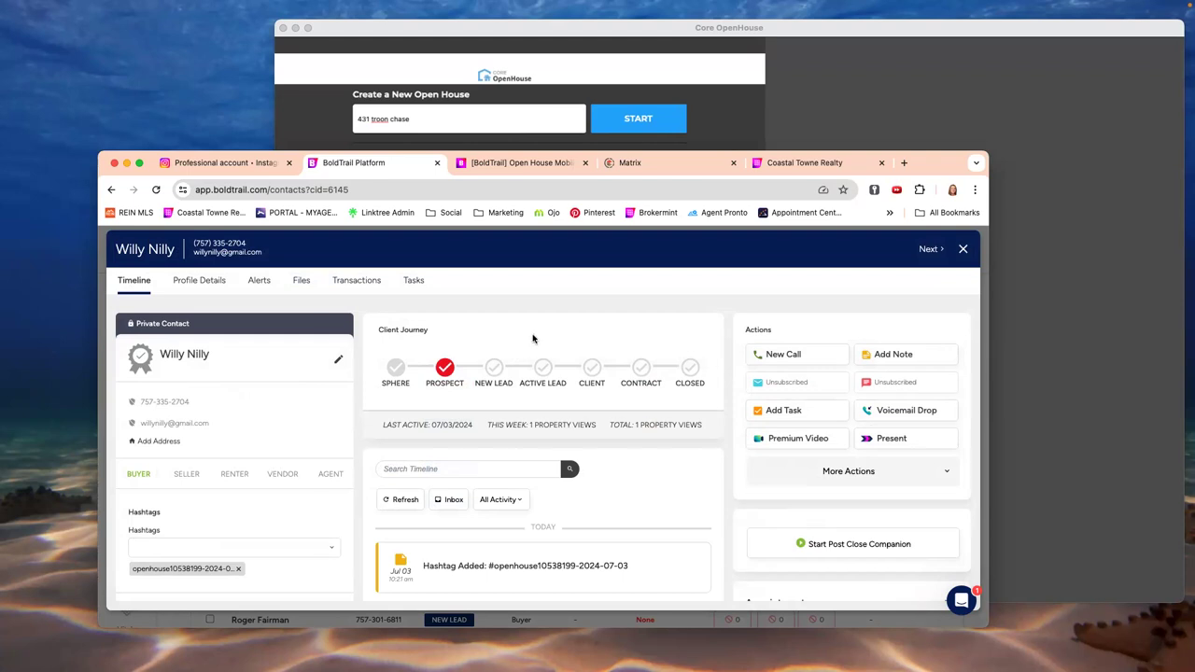
{"action": "scroll", "coordinate": [534, 340], "scroll_direction": "down", "scroll_amount": 1}
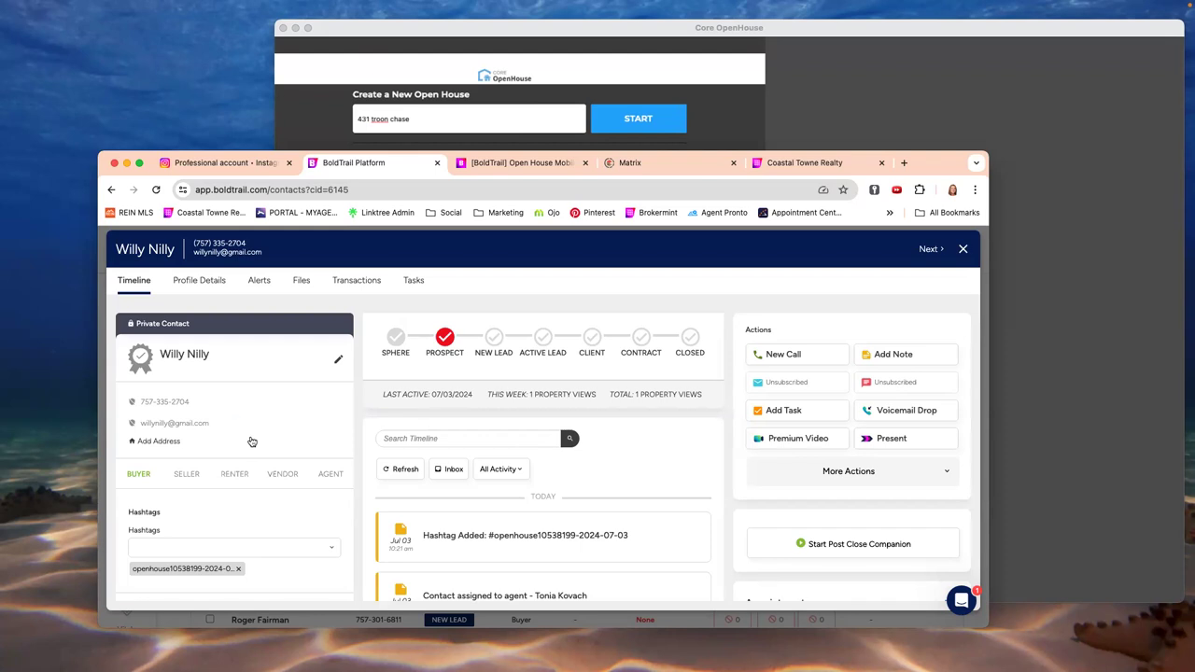
{"action": "scroll", "coordinate": [251, 441], "scroll_direction": "down", "scroll_amount": 3}
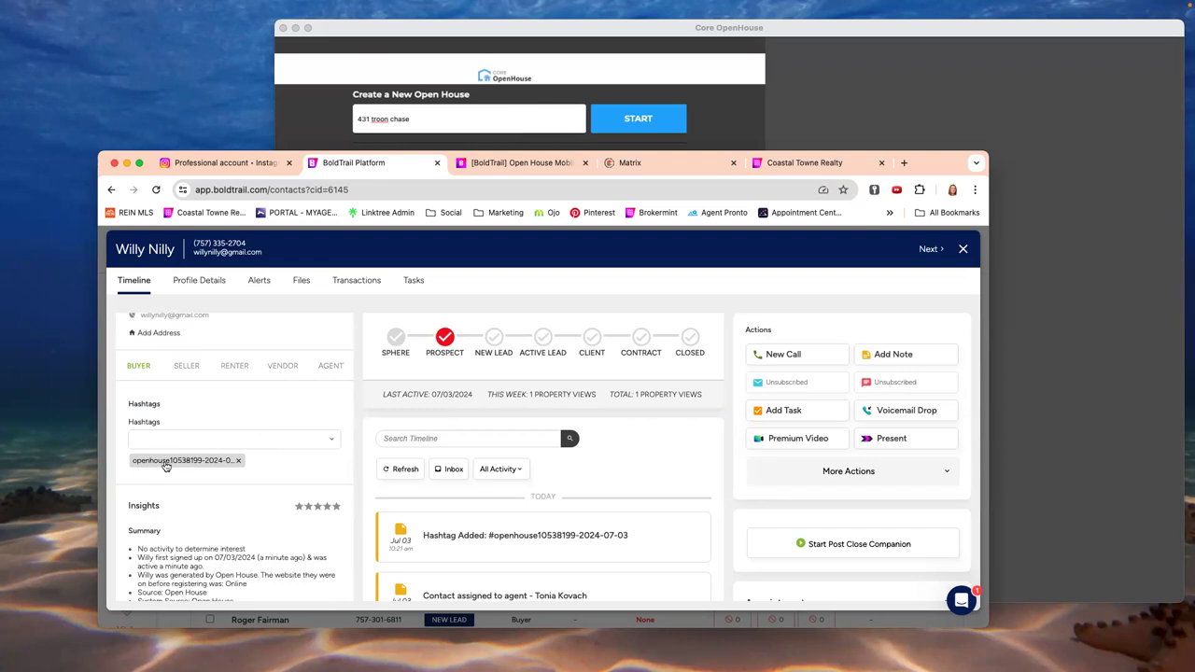
- Check the BUYER tab and Insights, then show Profile Details with Open House as source
{"action": "left_click", "coordinate": [143, 372]}
{"action": "scroll", "coordinate": [314, 445], "scroll_direction": "down", "scroll_amount": 1}
{"action": "scroll", "coordinate": [314, 444], "scroll_direction": "down", "scroll_amount": 2}
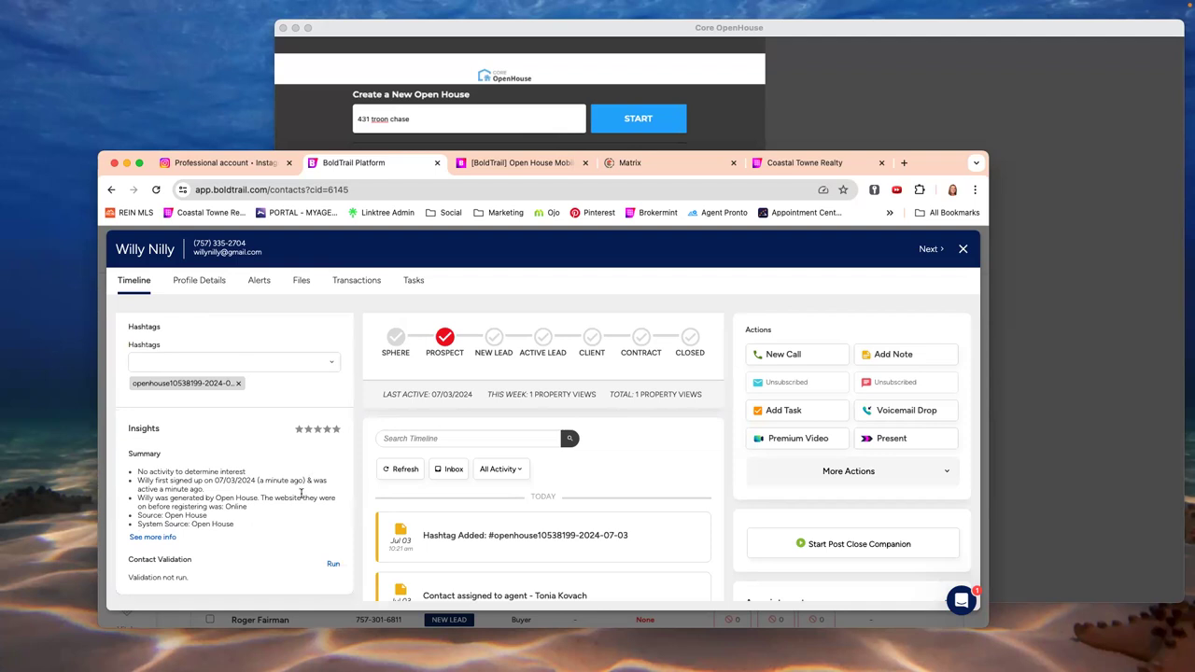
{"action": "scroll", "coordinate": [301, 495], "scroll_direction": "down", "scroll_amount": 3}
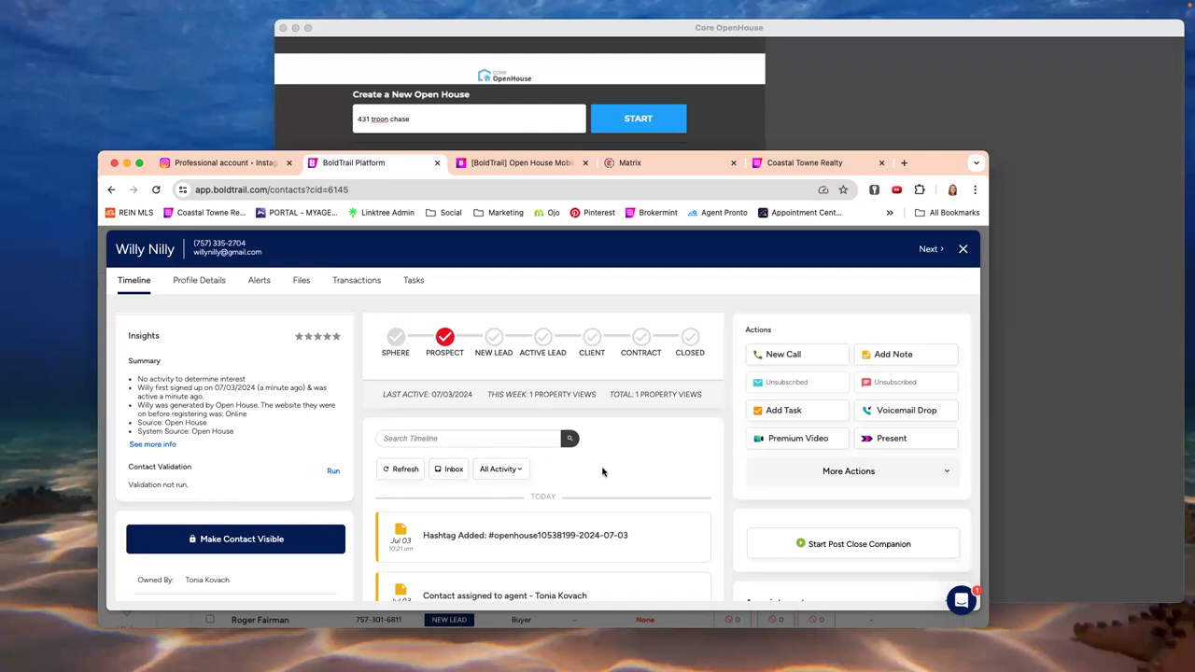
{"action": "scroll", "coordinate": [602, 472], "scroll_direction": "up", "scroll_amount": 1}
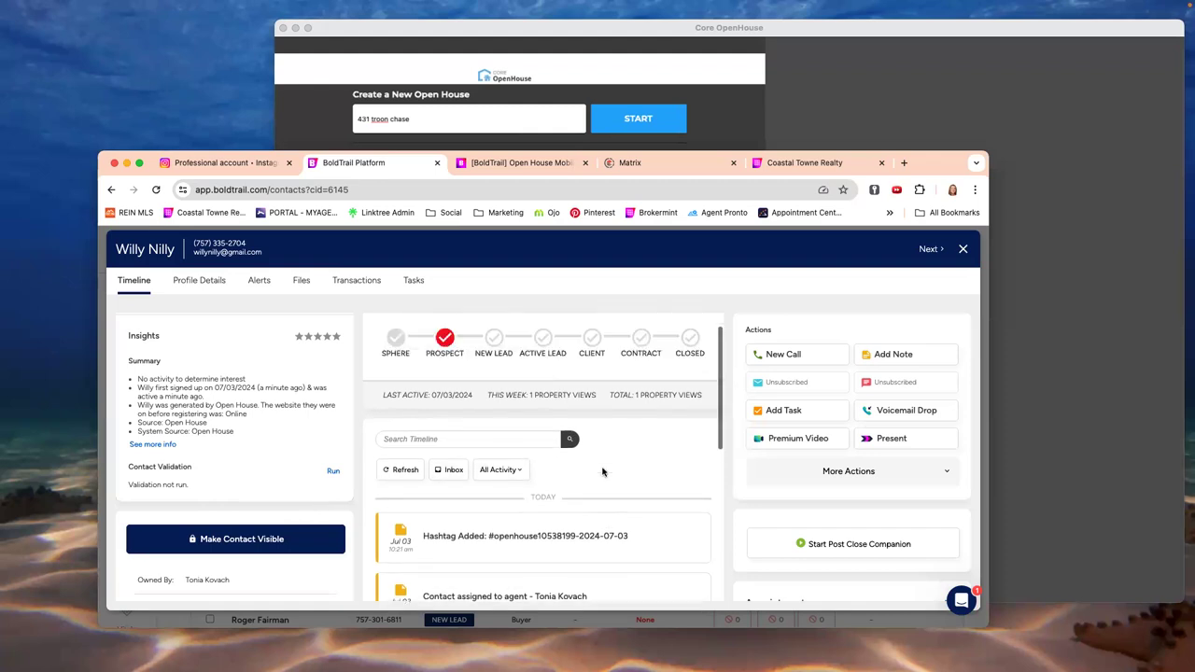
{"action": "left_click", "coordinate": [199, 282]}
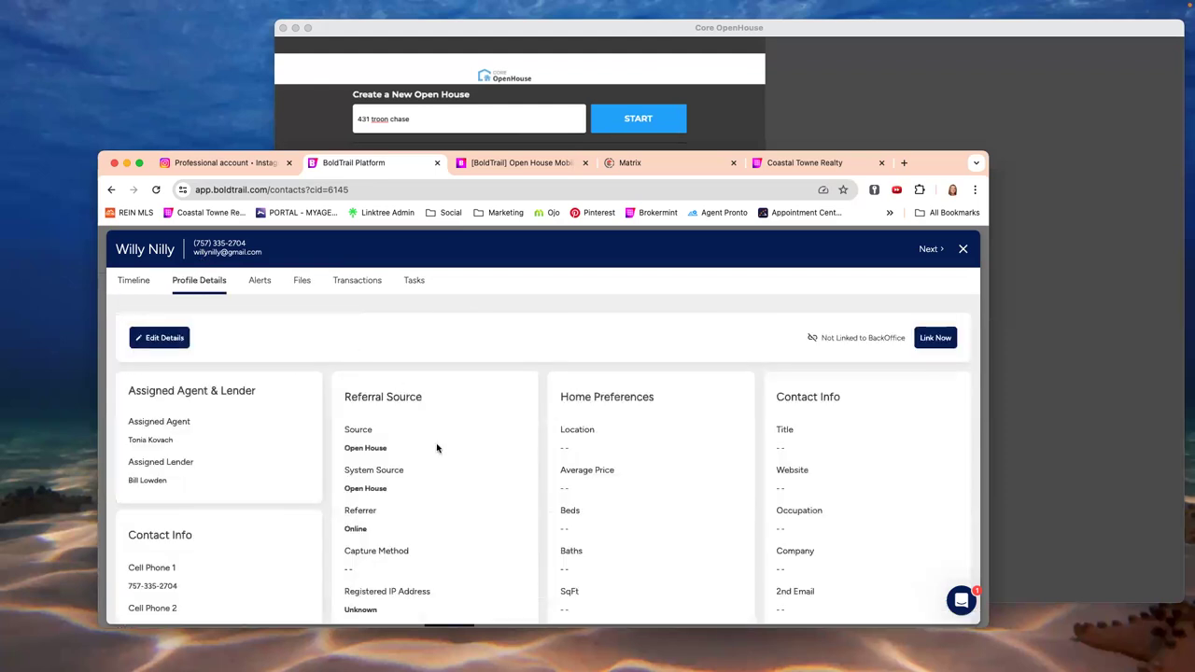
{"action": "scroll", "coordinate": [437, 448], "scroll_direction": "down", "scroll_amount": 1}
{"action": "scroll", "coordinate": [437, 449], "scroll_direction": "down", "scroll_amount": 2}
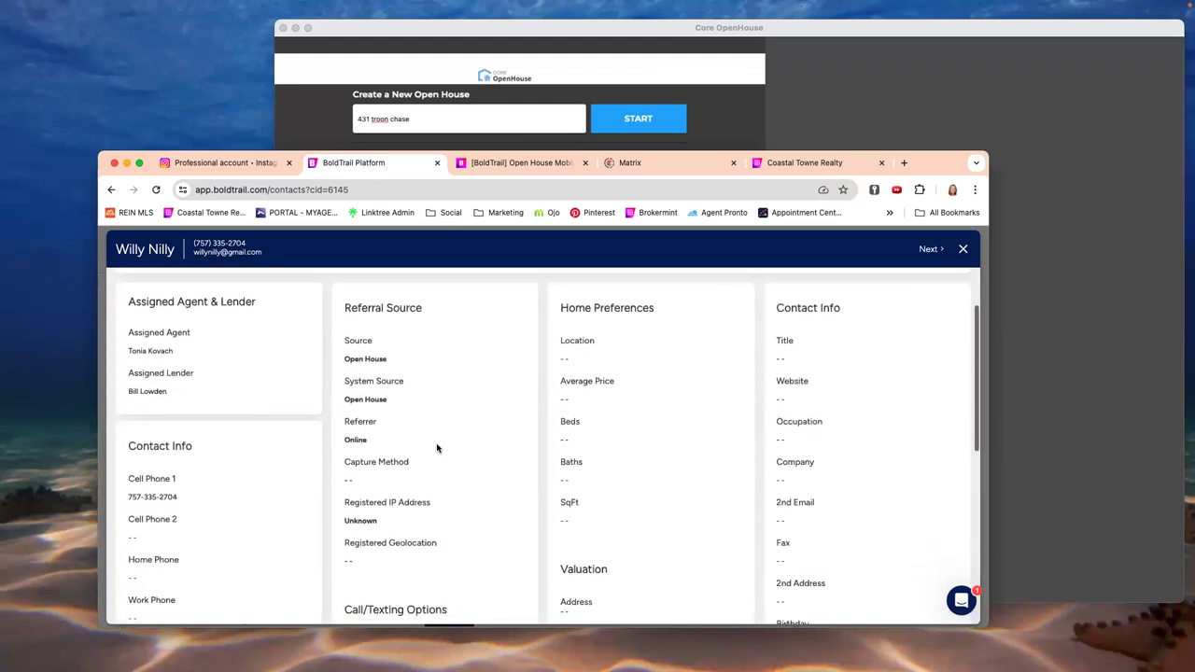
{"action": "scroll", "coordinate": [437, 448], "scroll_direction": "down", "scroll_amount": 2}
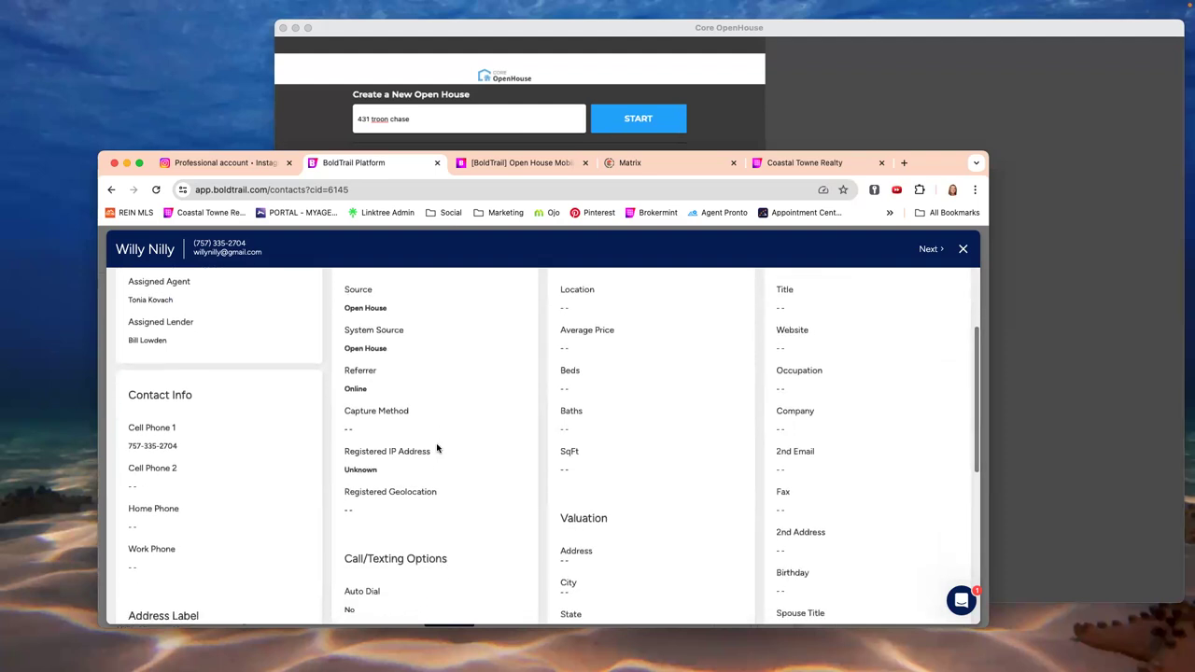
{"action": "scroll", "coordinate": [436, 448], "scroll_direction": "down", "scroll_amount": 1}
{"action": "scroll", "coordinate": [437, 449], "scroll_direction": "down", "scroll_amount": 1}
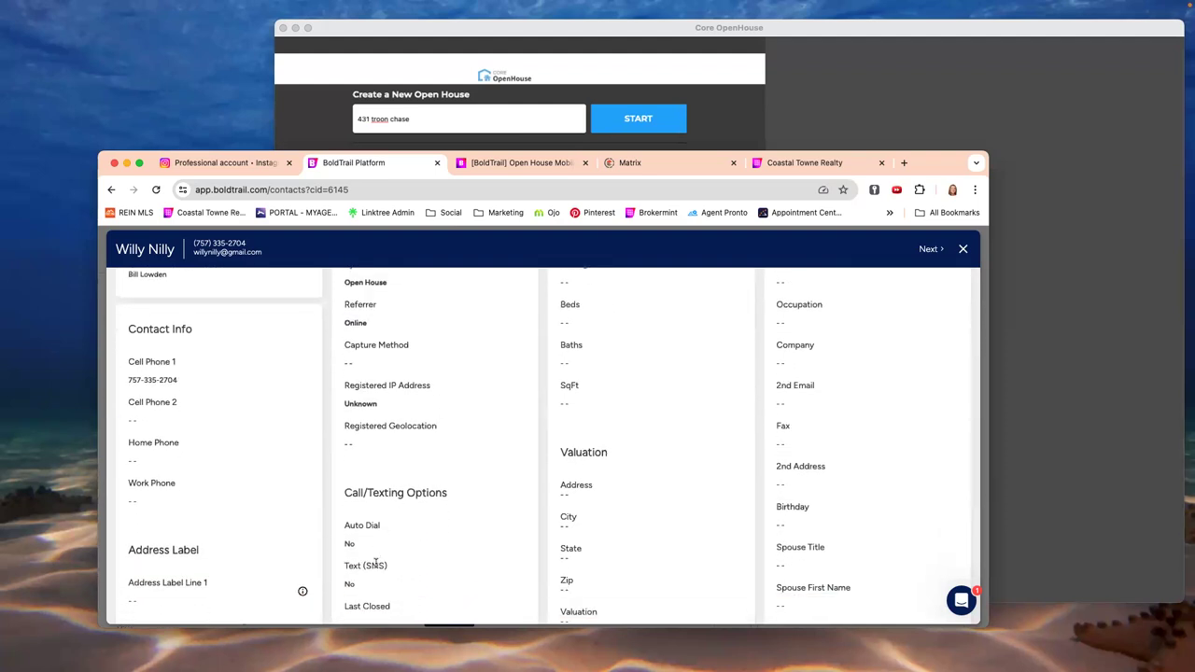
{"action": "scroll", "coordinate": [375, 561], "scroll_direction": "down", "scroll_amount": 2}
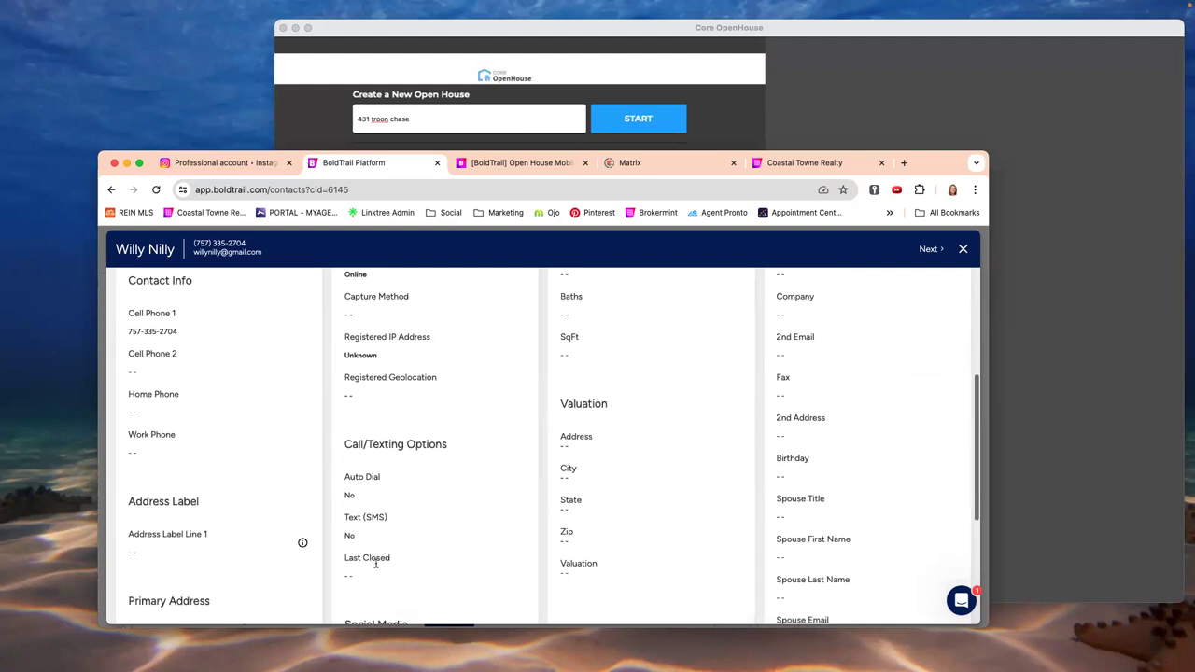
{"action": "scroll", "coordinate": [404, 535], "scroll_direction": "down", "scroll_amount": 4}
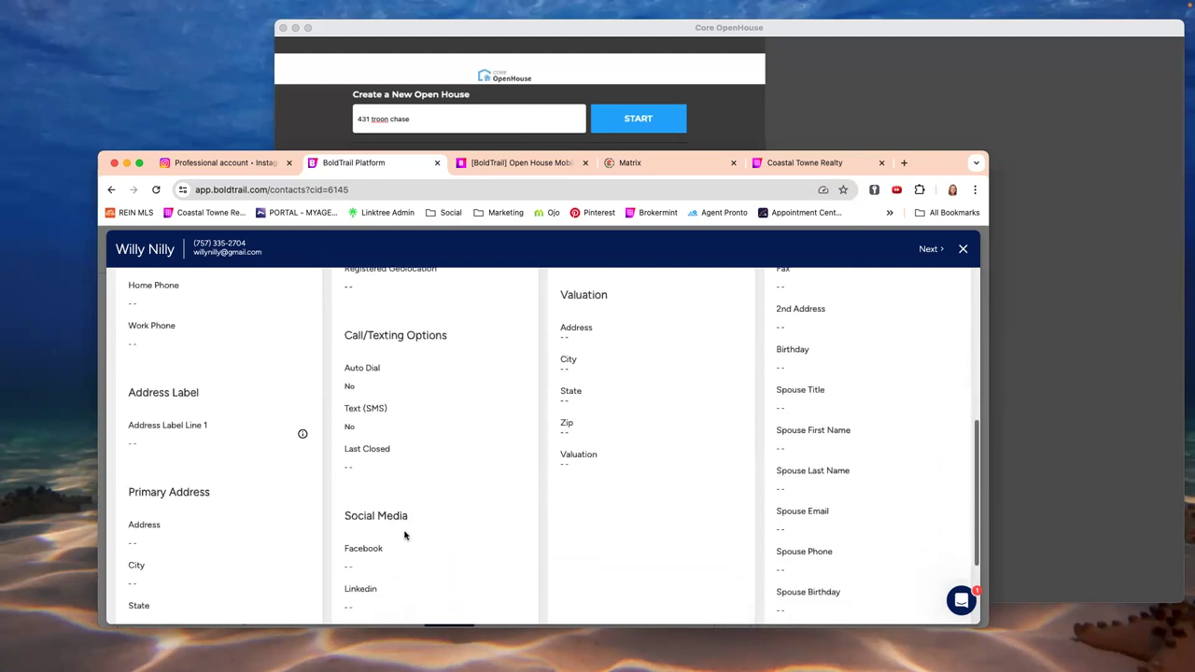
{"action": "scroll", "coordinate": [405, 534], "scroll_direction": "up", "scroll_amount": 8}
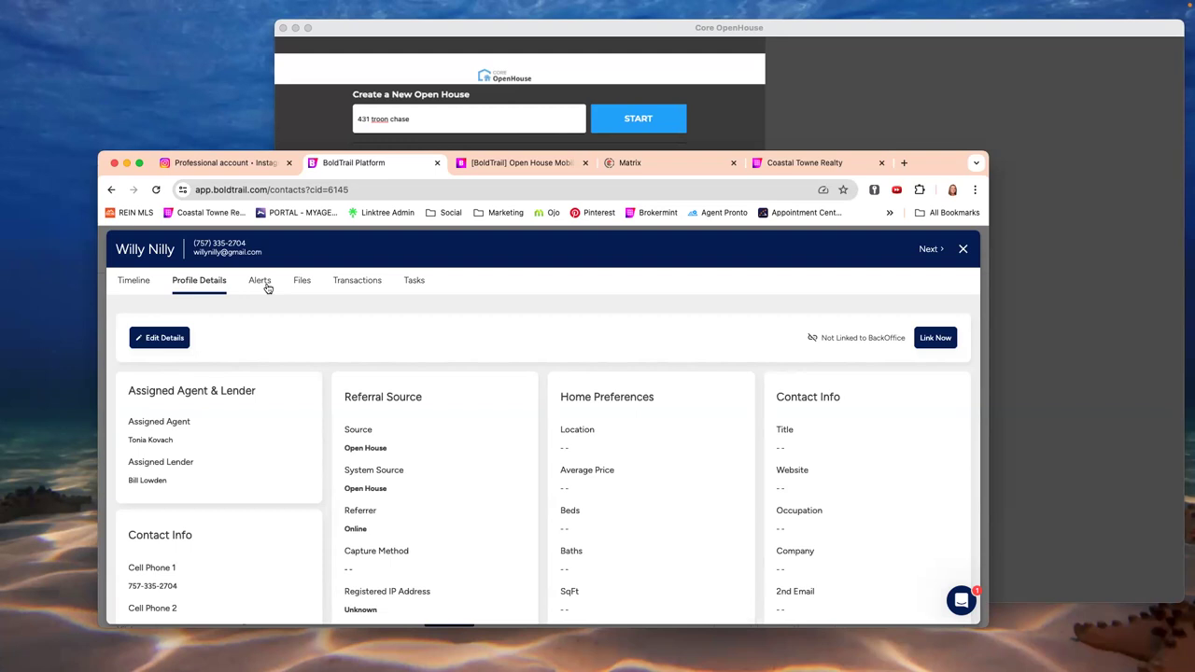
- Review the contact's search alerts and timeline, then close the record back to Contacts
{"action": "left_click", "coordinate": [262, 283]}
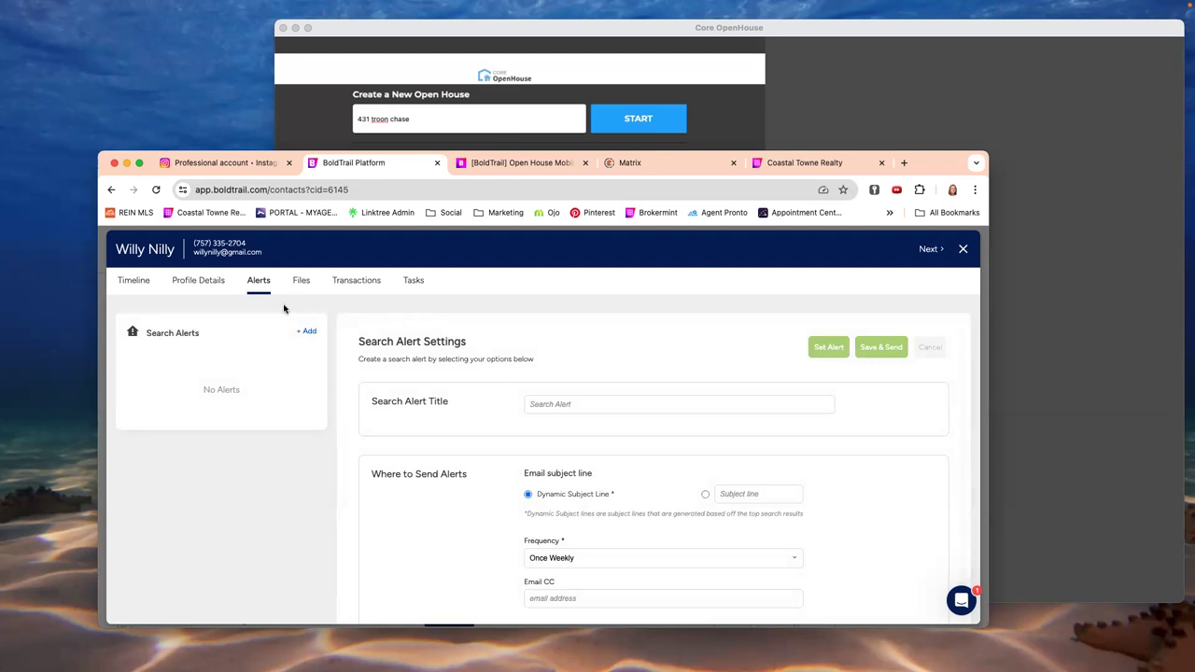
{"action": "left_click", "coordinate": [136, 283]}
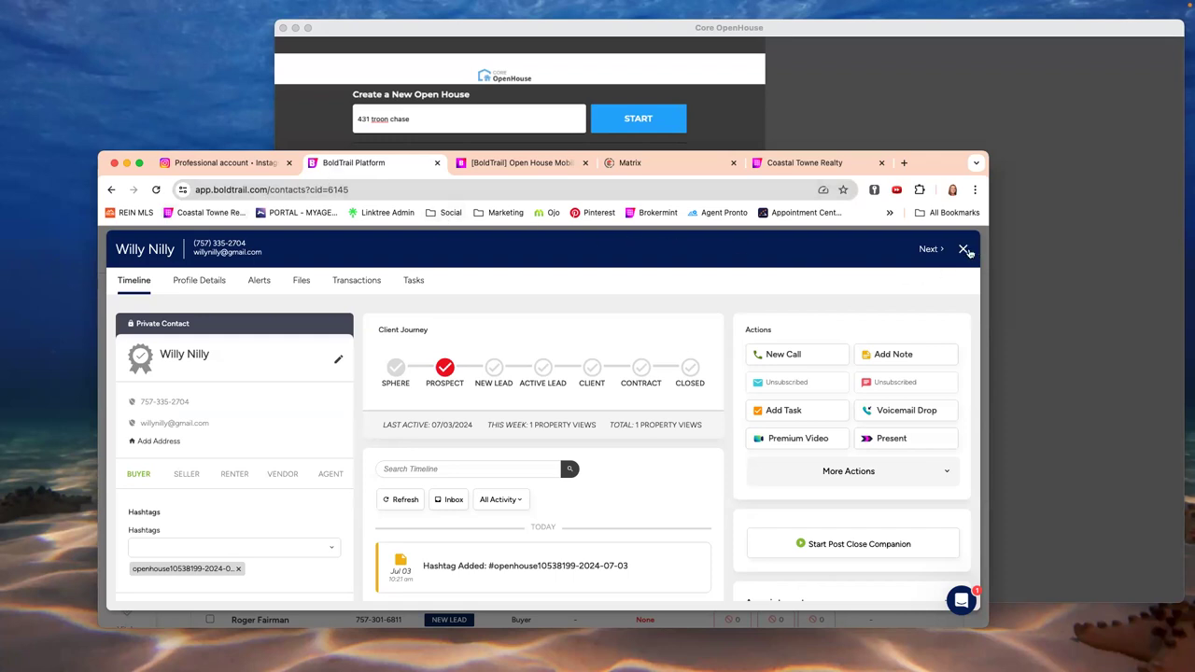
{"action": "left_click", "coordinate": [963, 250]}
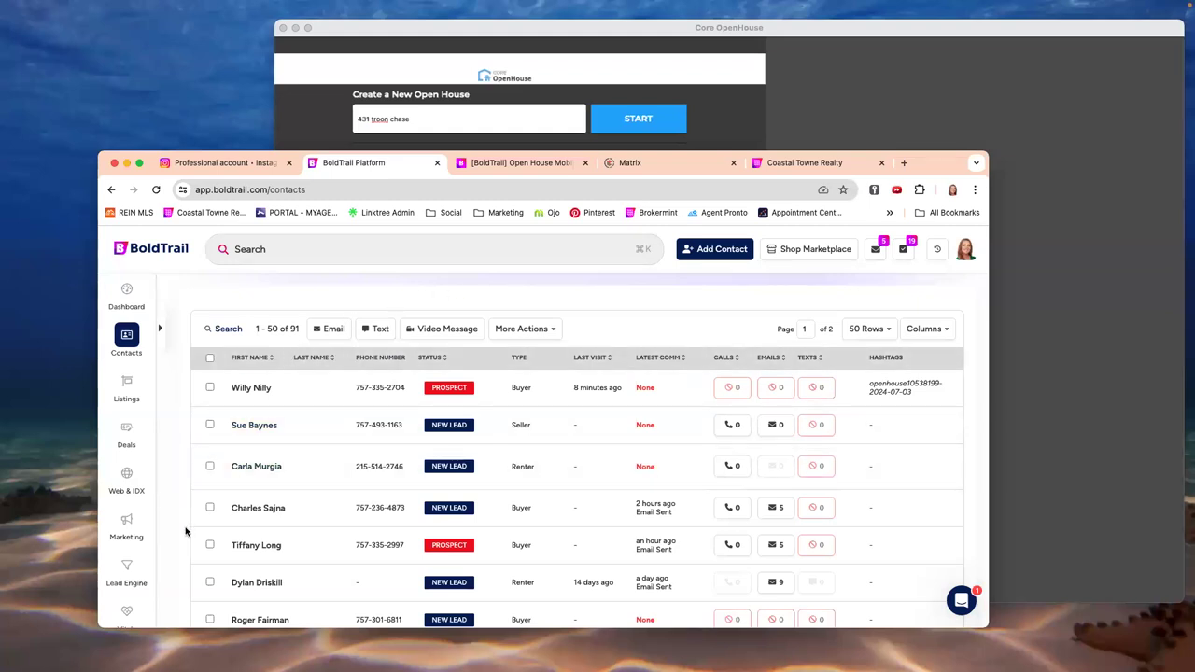
- Show the More flyout listing Playbooks, Training & Learning Path and Support Resources
{"action": "scroll", "coordinate": [121, 597], "scroll_direction": "down", "scroll_amount": 3}
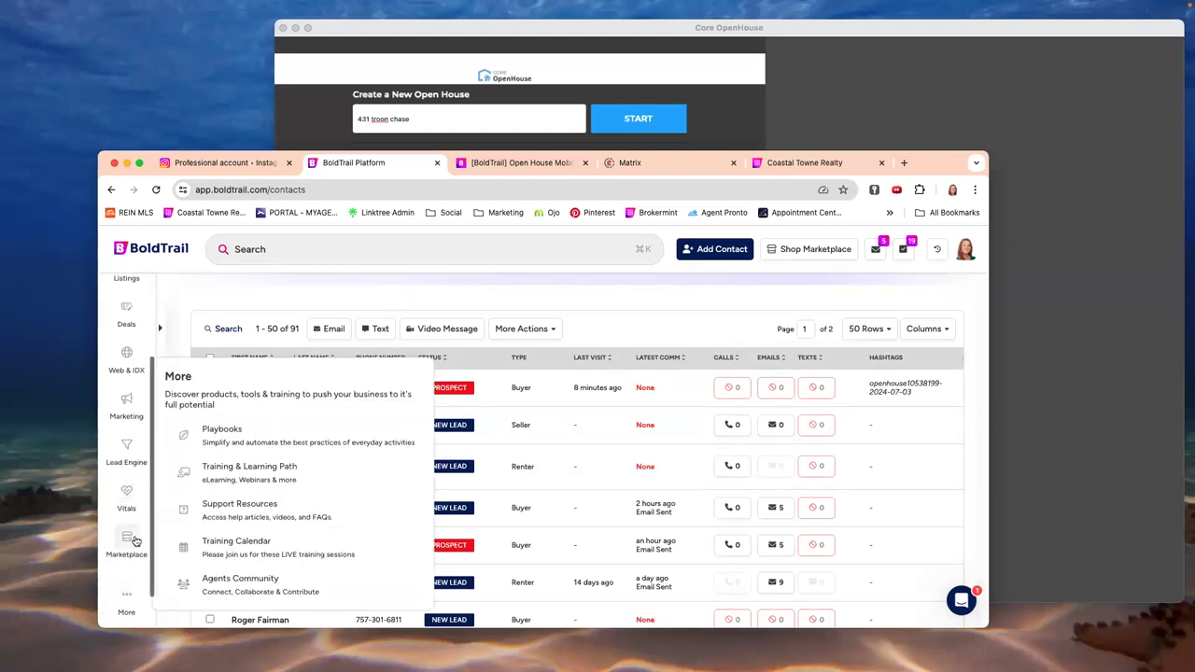
{"action": "mouse_move", "coordinate": [125, 599]}
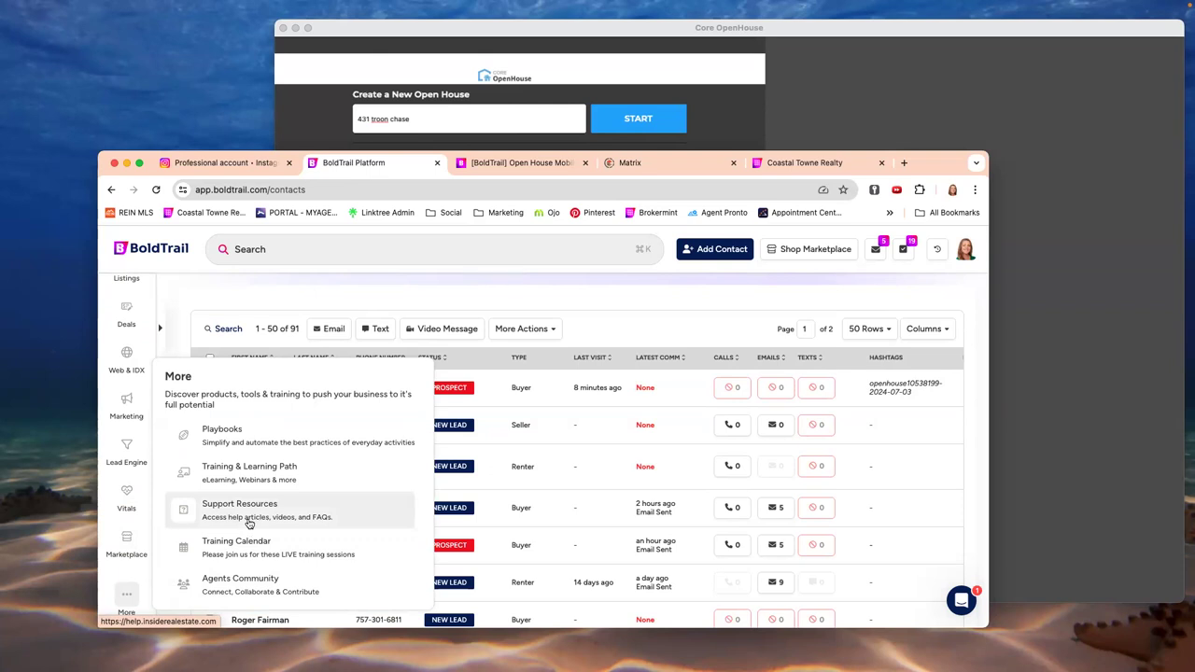
- Search Support Resources for 'open house' and open the Open House Mobile App article
{"action": "left_click", "coordinate": [249, 528]}
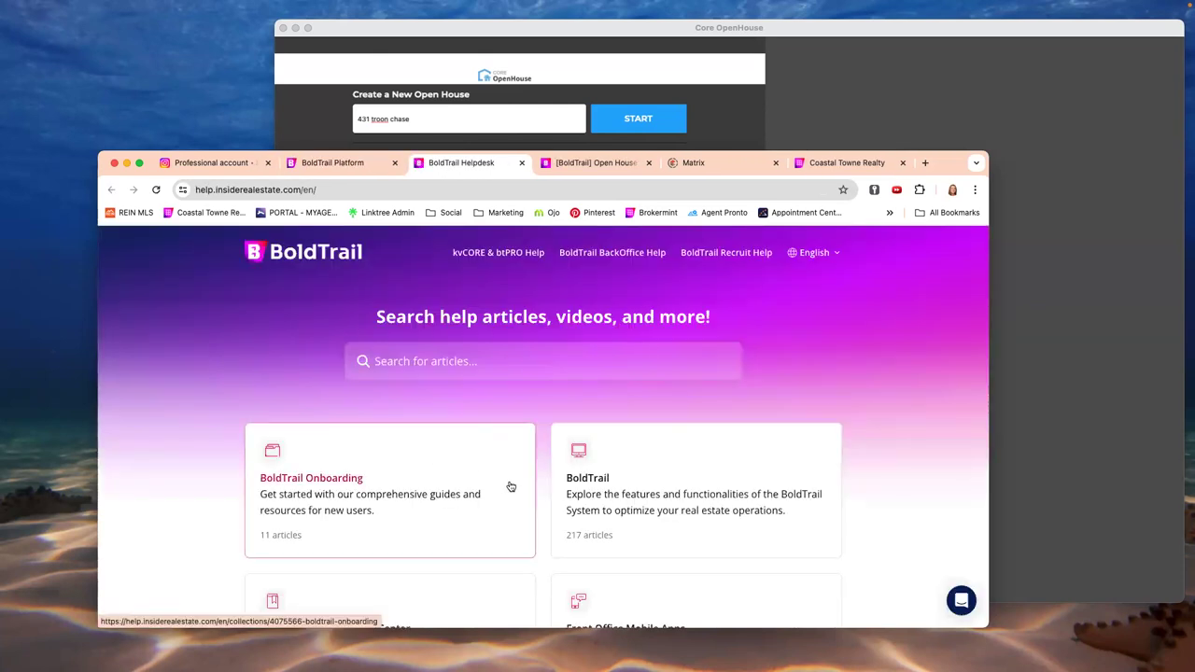
{"action": "scroll", "coordinate": [511, 486], "scroll_direction": "down", "scroll_amount": 1}
{"action": "left_click", "coordinate": [491, 343]}
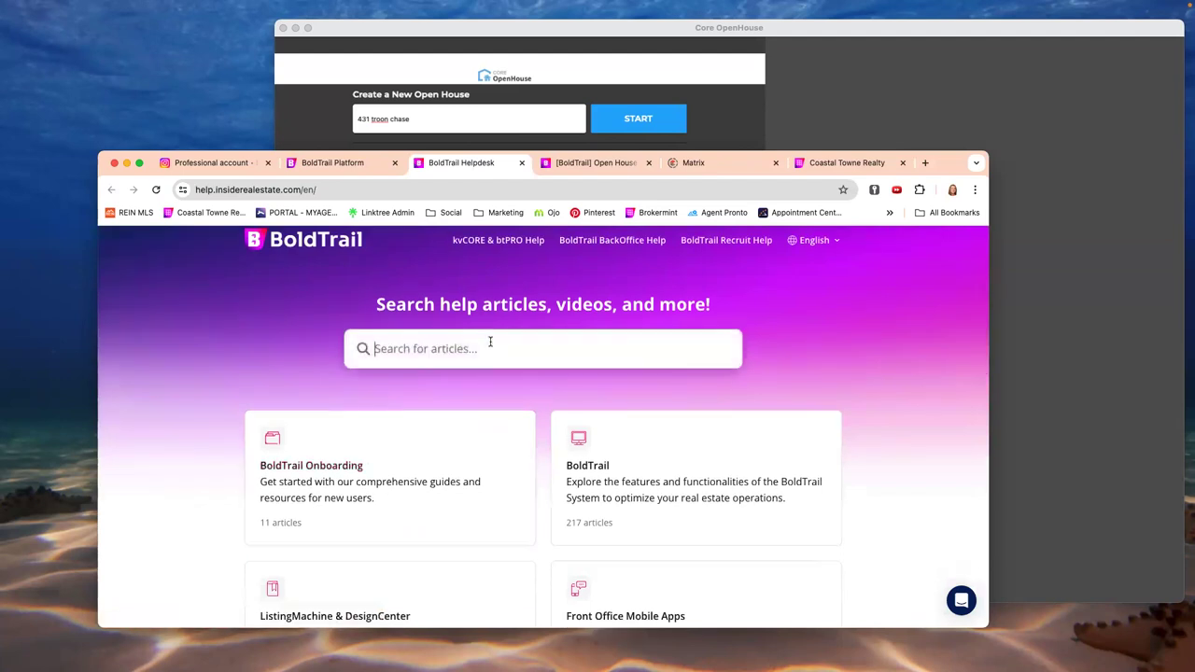
{"action": "type", "text": "open house"}
{"action": "key", "text": "Return"}
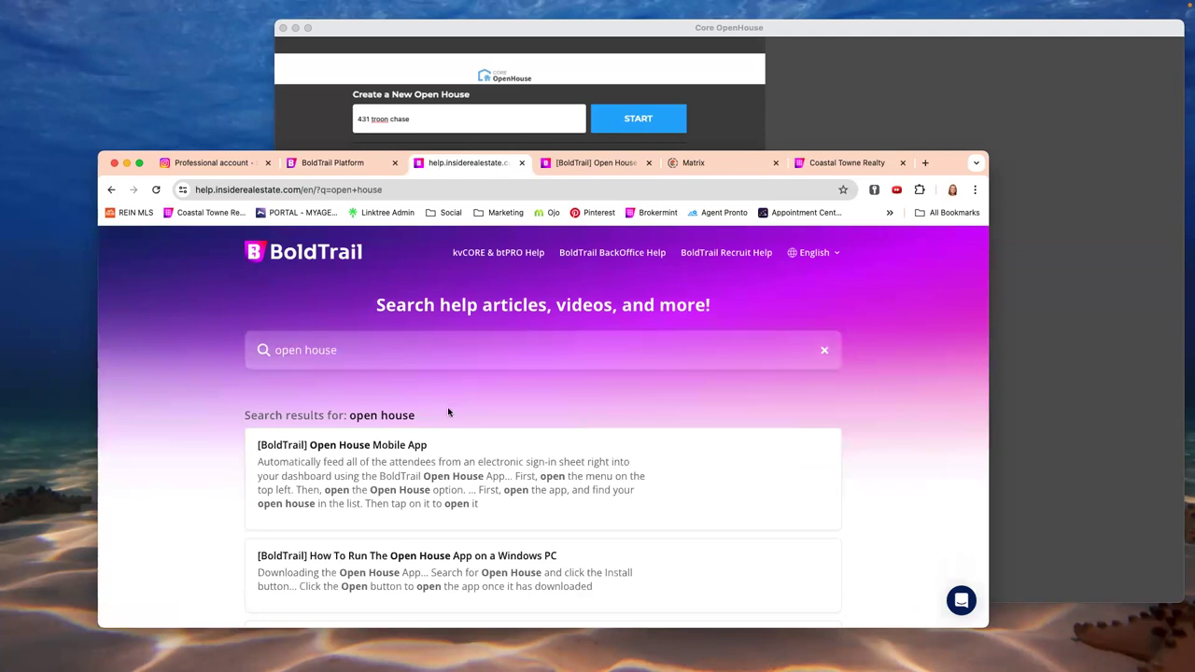
{"action": "left_click", "coordinate": [402, 445]}
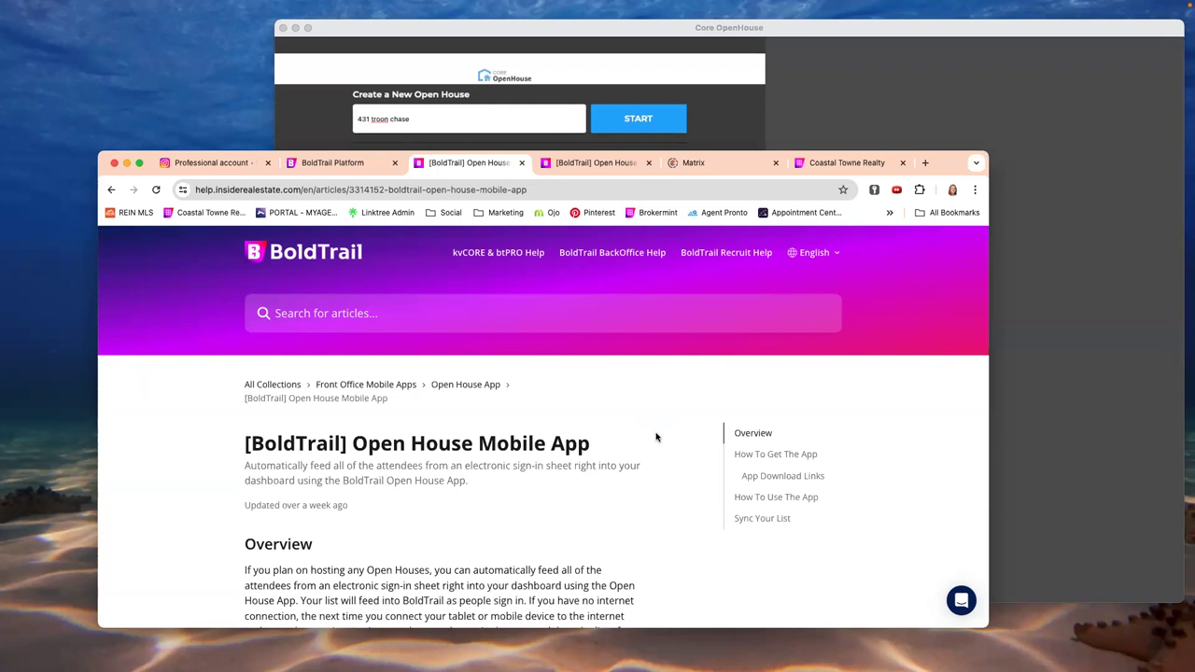
- Read the article's overview, then bring it up beside Core OpenHouse via Mission Control
{"action": "scroll", "coordinate": [767, 497], "scroll_direction": "down", "scroll_amount": 2}
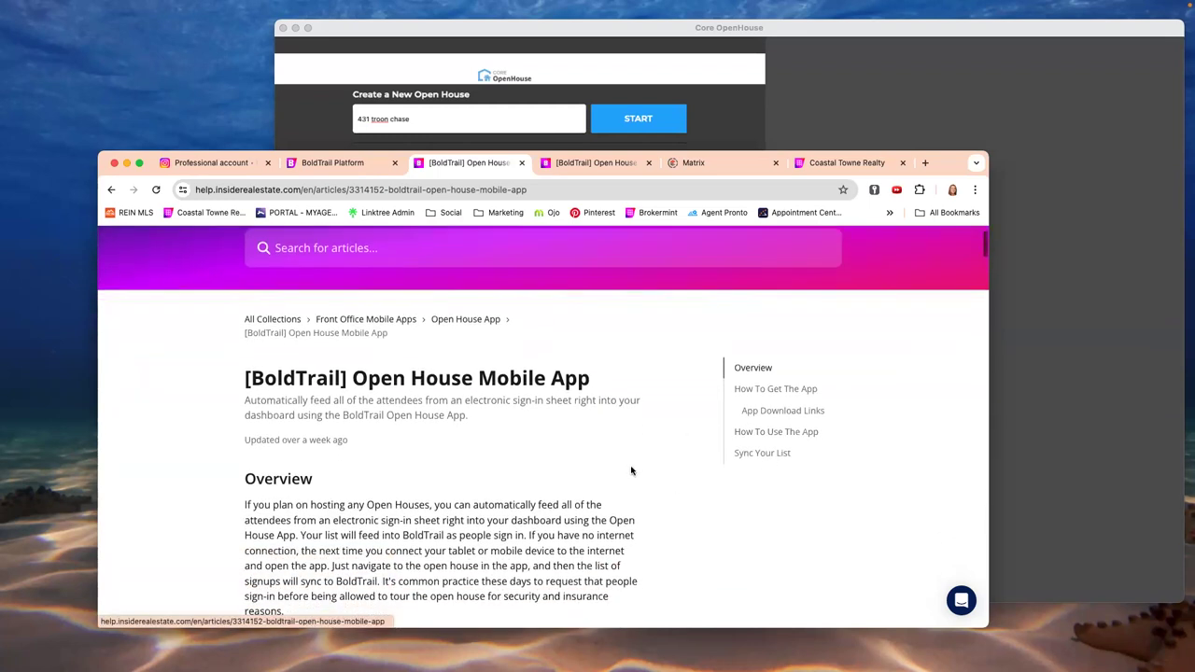
{"action": "scroll", "coordinate": [626, 466], "scroll_direction": "down", "scroll_amount": 3}
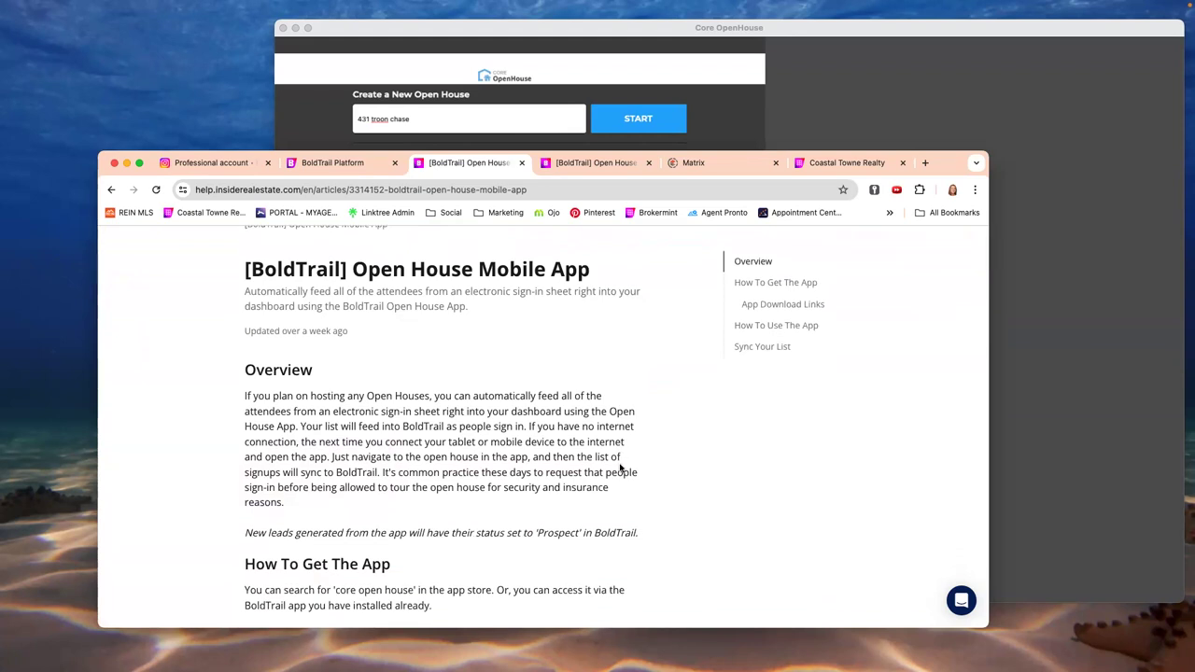
{"action": "mouse_move", "coordinate": [471, 654]}
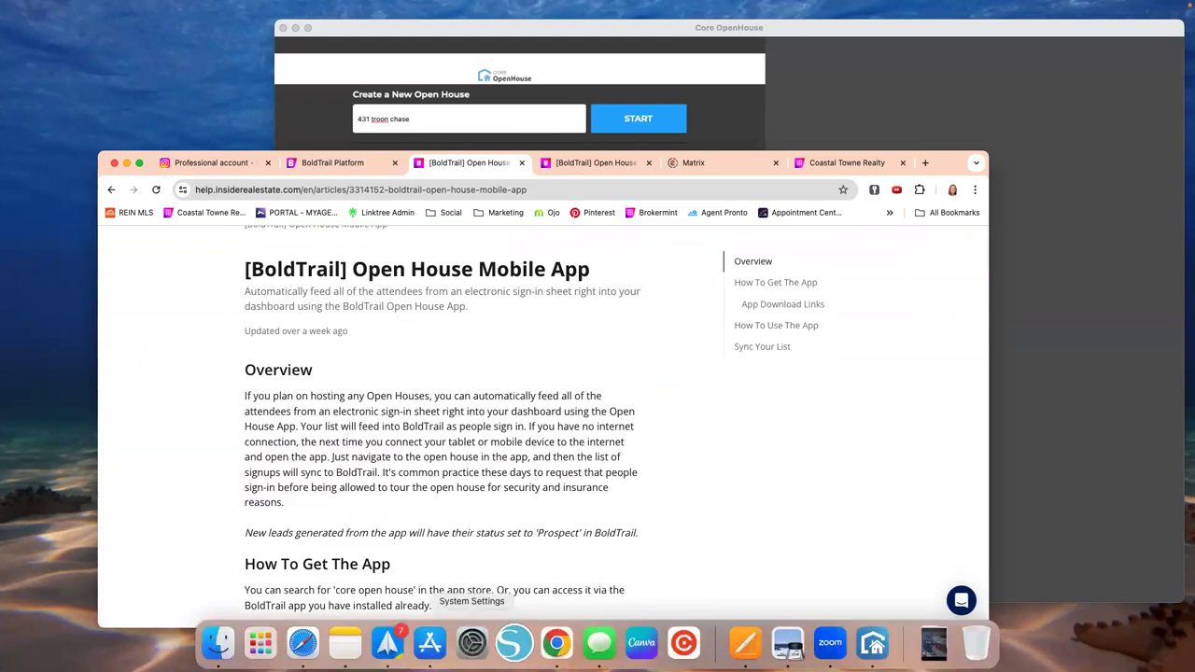
{"action": "key", "text": "ctrl+Up"}
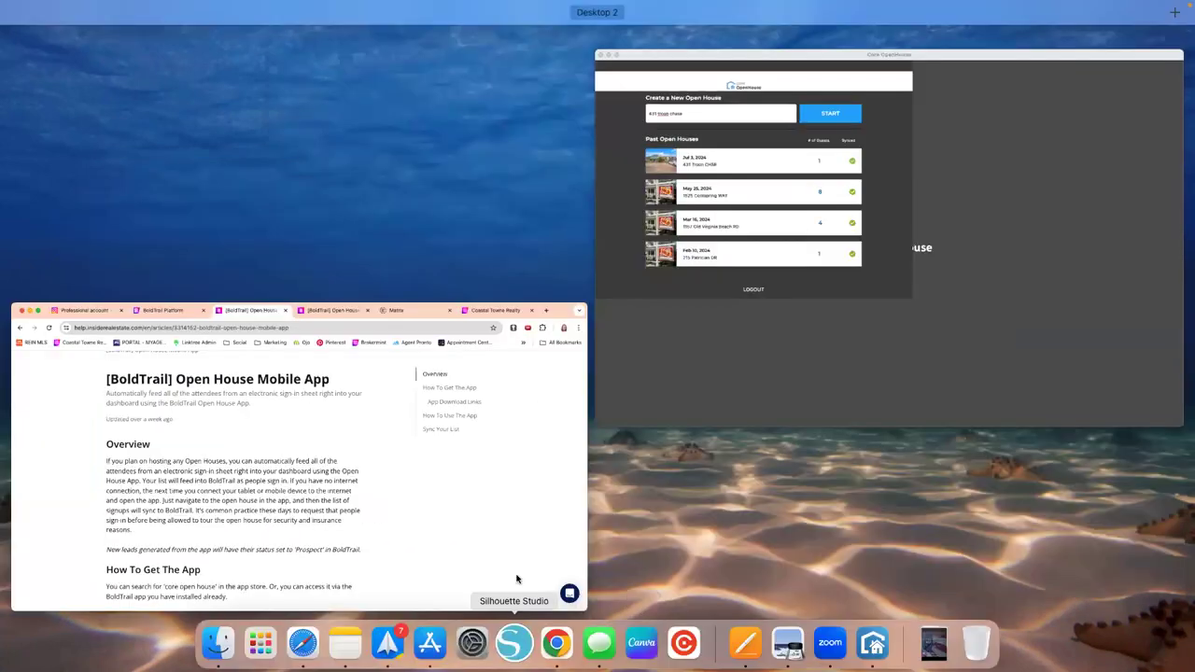
{"action": "left_click", "coordinate": [430, 642]}
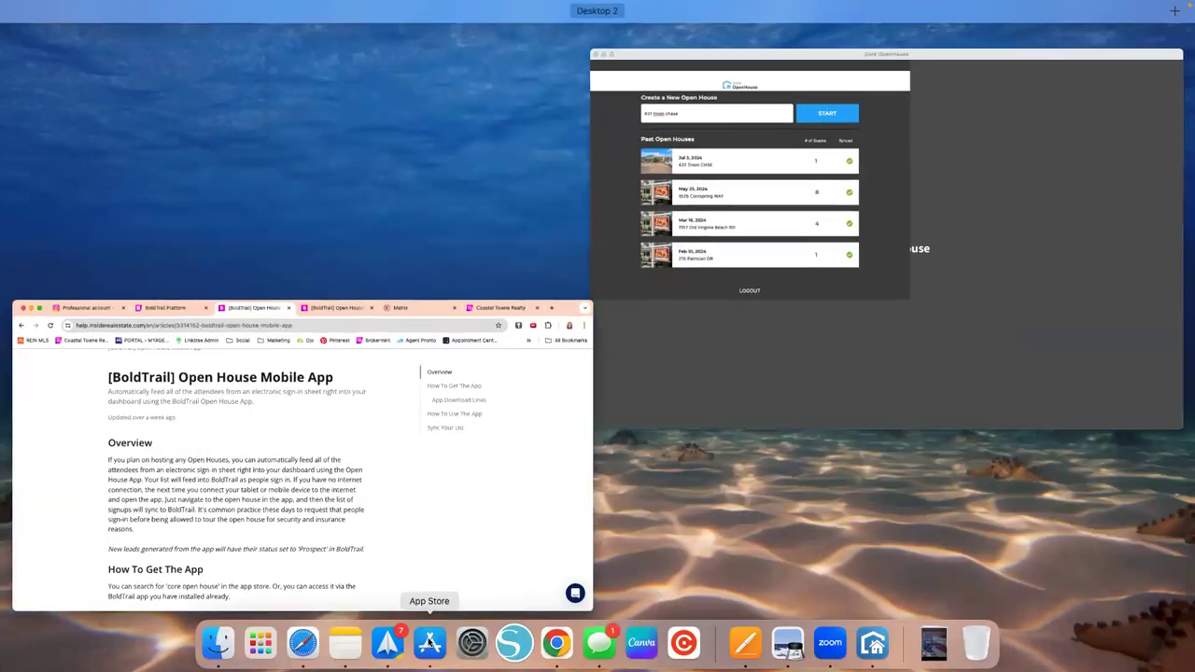